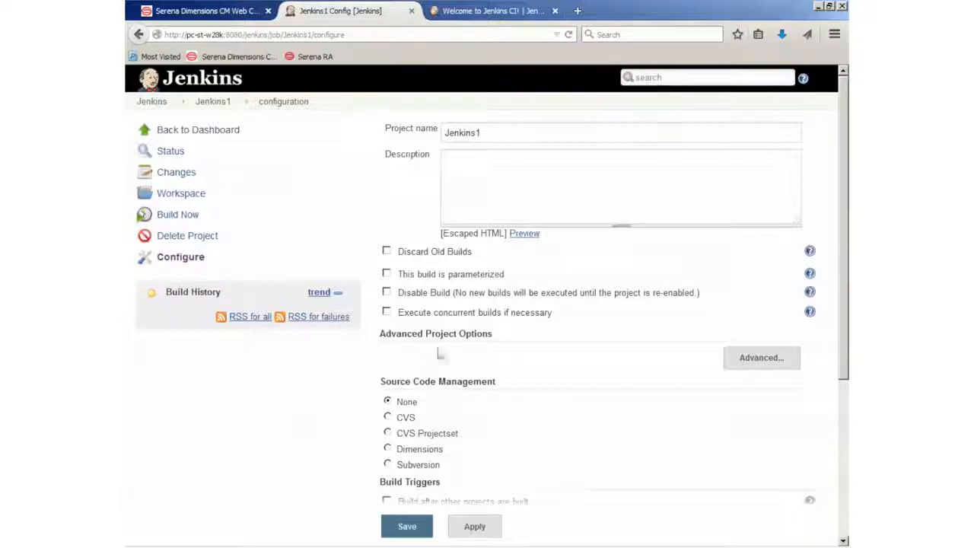
# Give the Jenkins1 job a custom workspace with directory c:\work\proj1
pyautogui.click(758, 359)
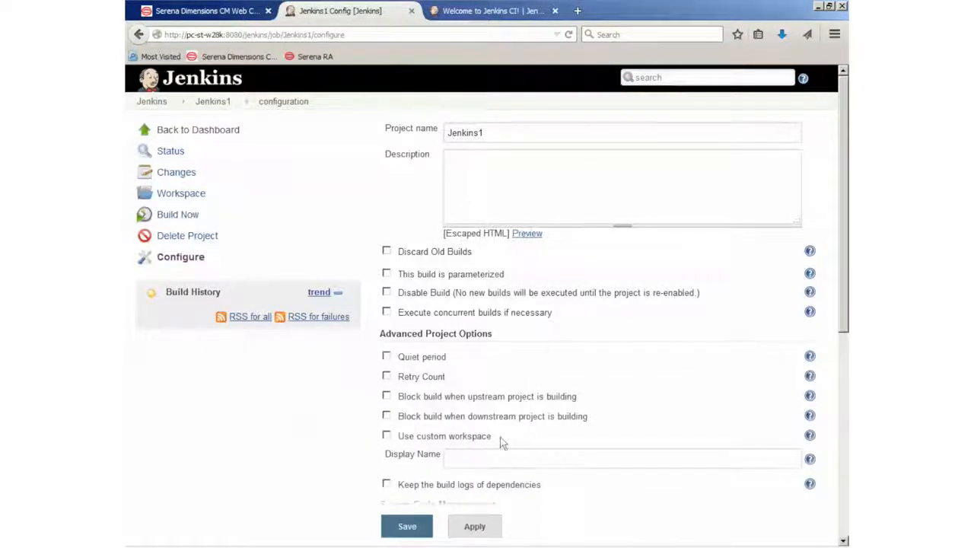
pyautogui.click(386, 436)
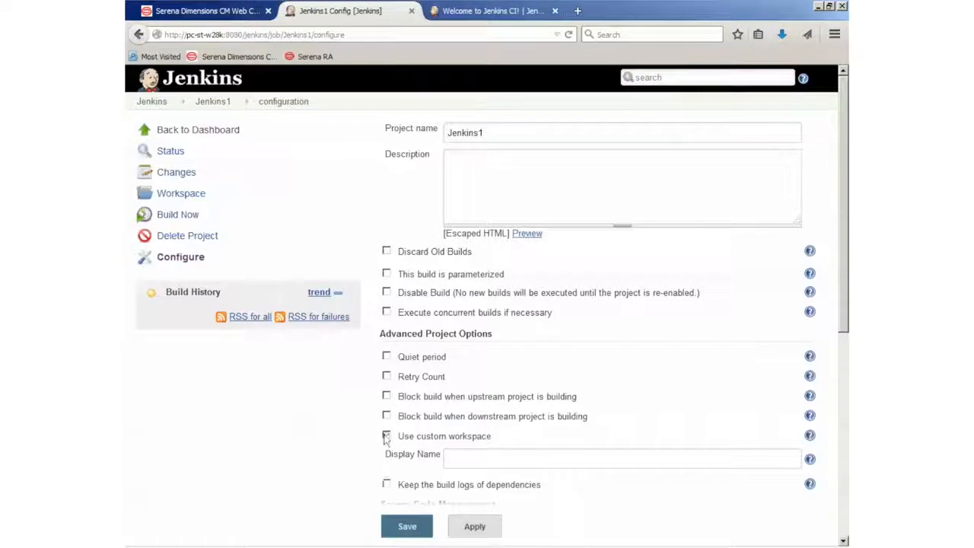
pyautogui.click(539, 460)
pyautogui.write('c:\\woj')
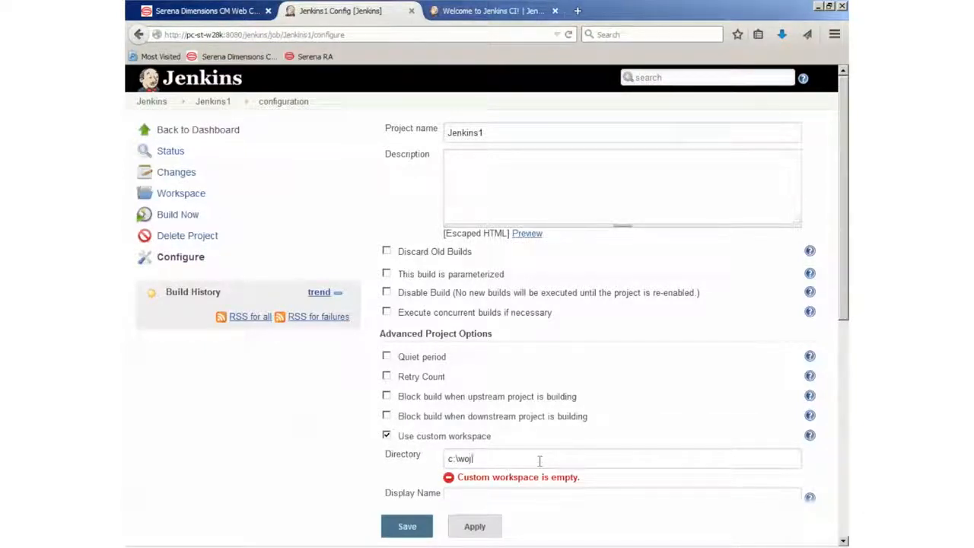
pyautogui.write('rk\\proje')
pyautogui.press('BackSpace')
pyautogui.write('1')
pyautogui.scroll(-10, 523, 439)
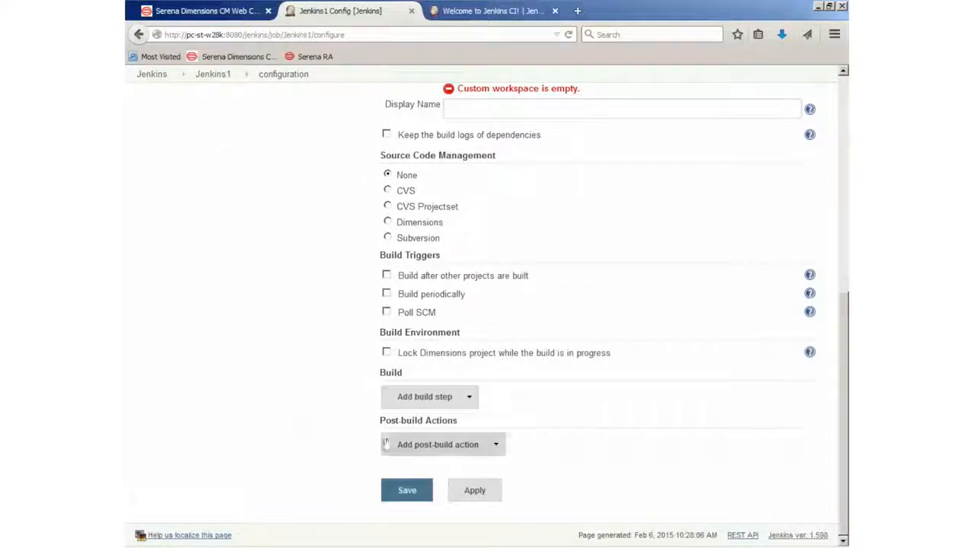
# Add an Execute Windows batch command step running 'cd c:\work\proj1' and 'copy hello.c hello.exe', then save
pyautogui.click(419, 398)
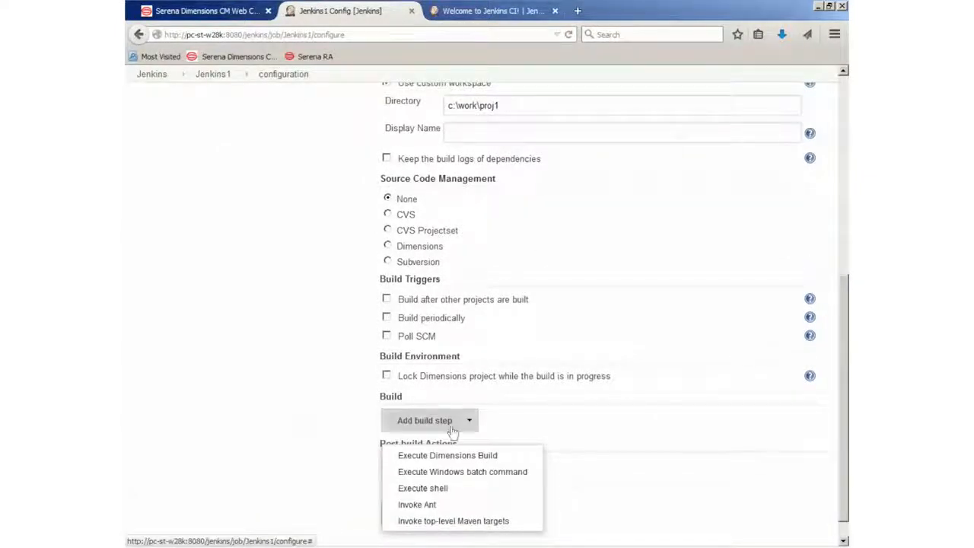
pyautogui.click(454, 474)
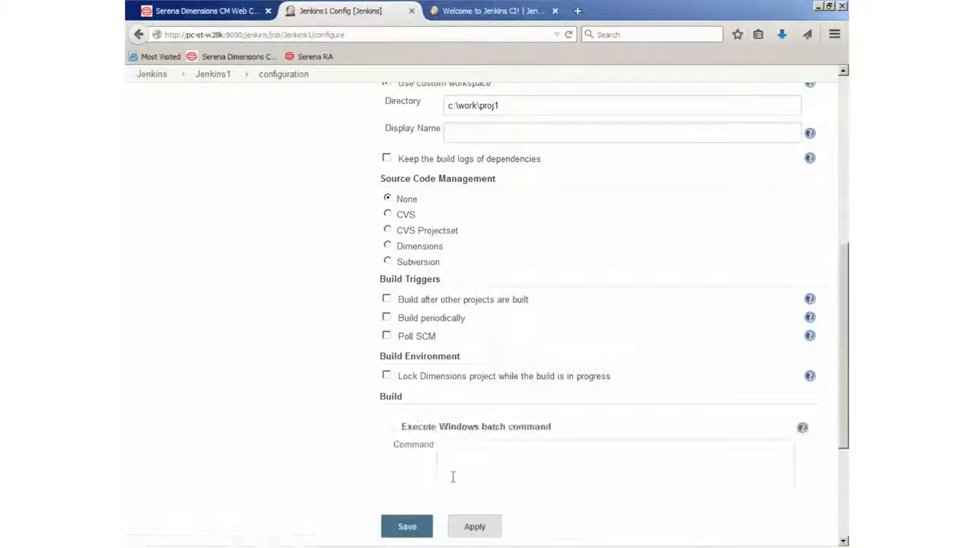
pyautogui.click(505, 468)
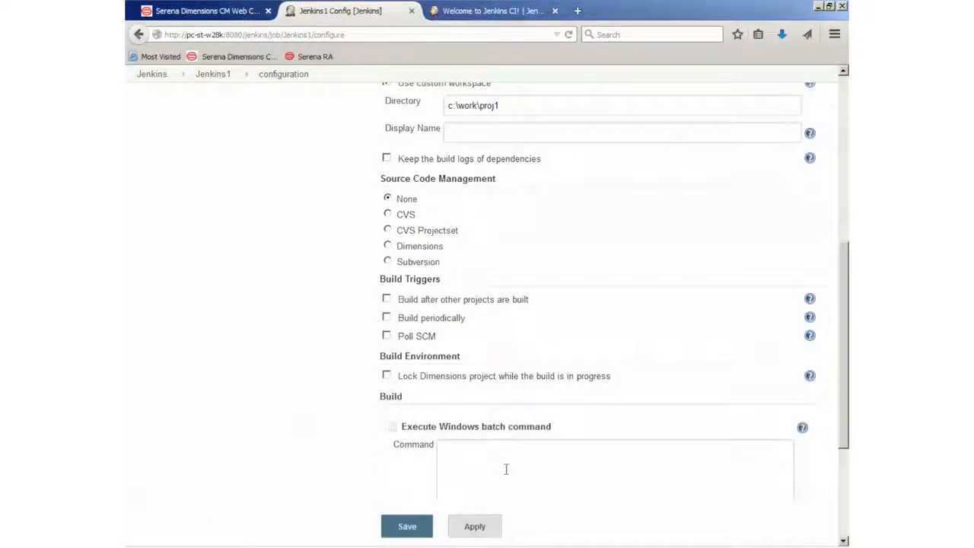
pyautogui.write('cd')
pyautogui.press('BackSpace')
pyautogui.press('BackSpace')
pyautogui.write('L')
pyautogui.write('work\\pro')
pyautogui.write('copy hello')
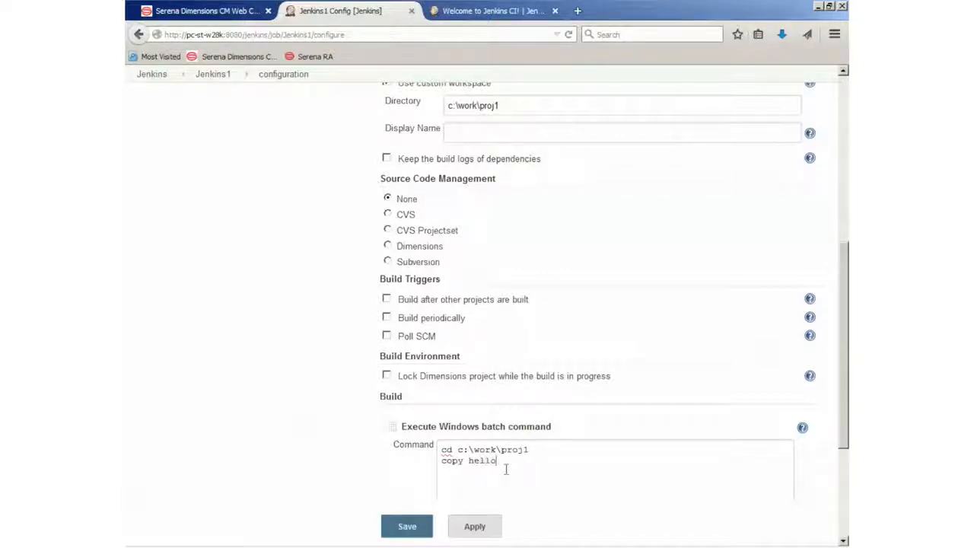
pyautogui.write('.c hello.exe')
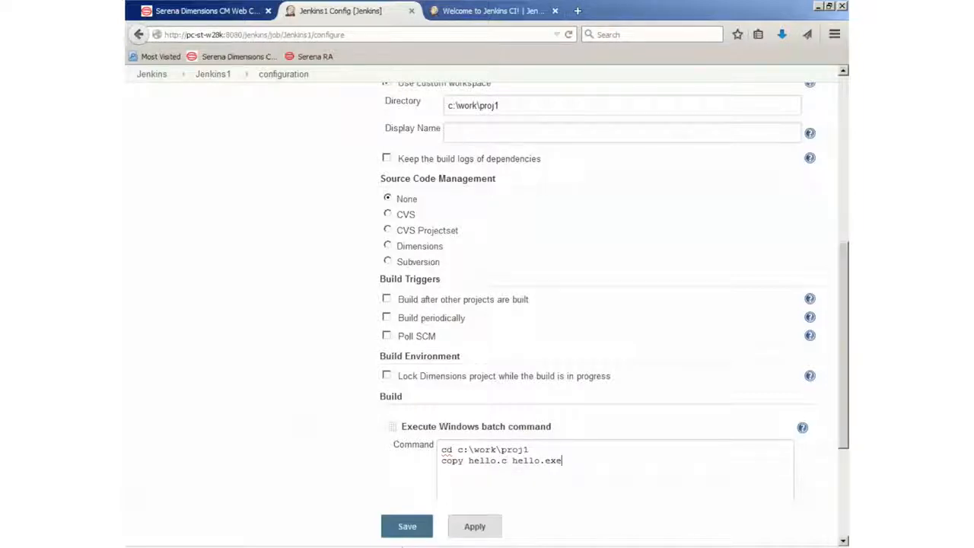
pyautogui.click(407, 535)
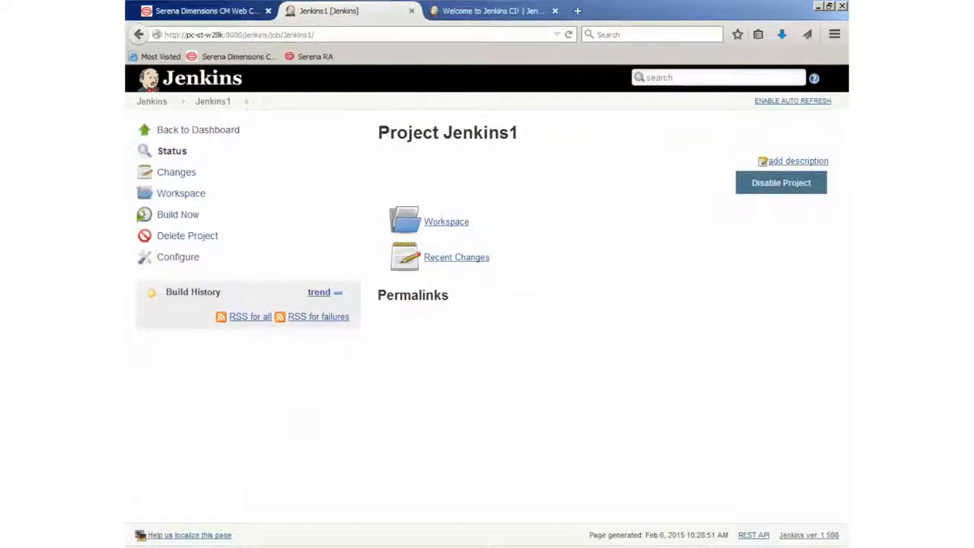
pyautogui.moveTo(408, 545)
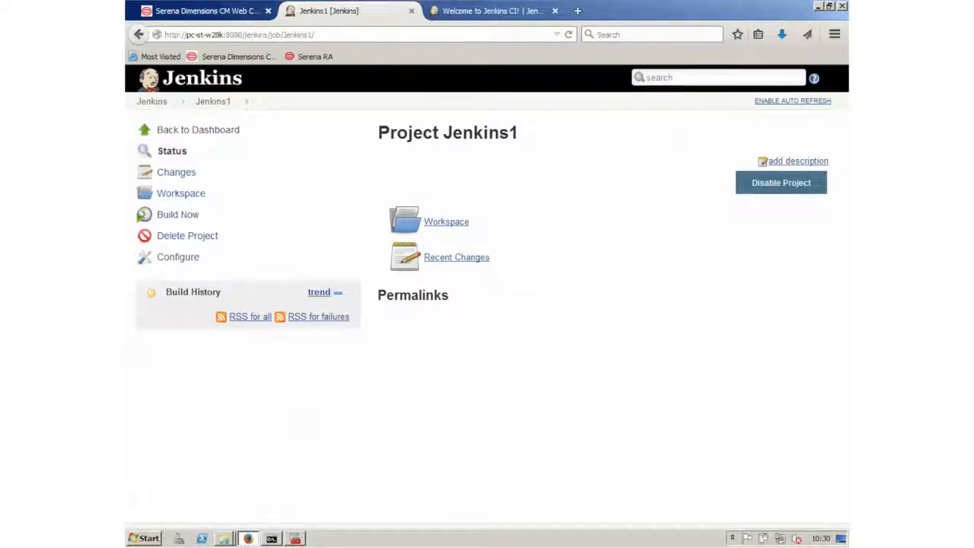
# Create a new folder named proj1 inside C:\work
pyautogui.hotkey('alt', 'Tab')
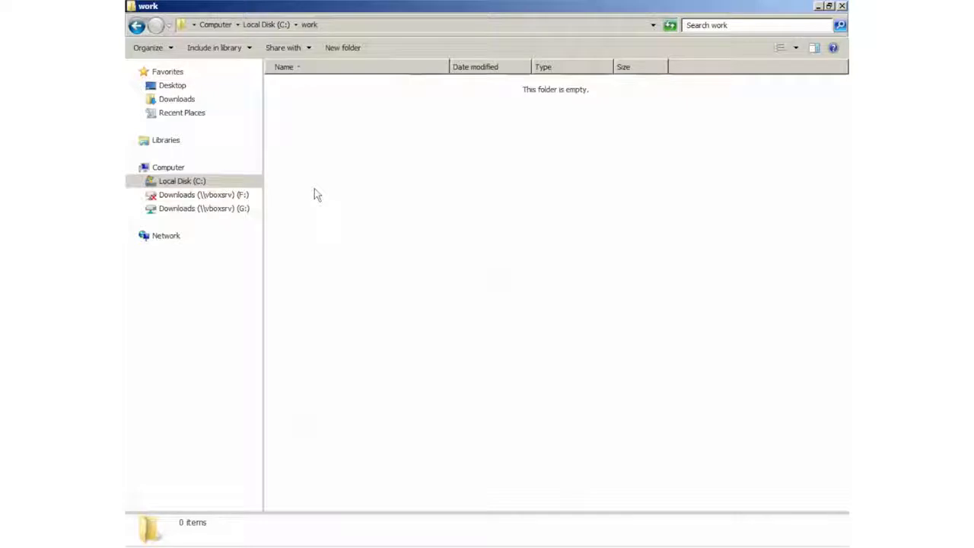
pyautogui.rightClick(349, 205)
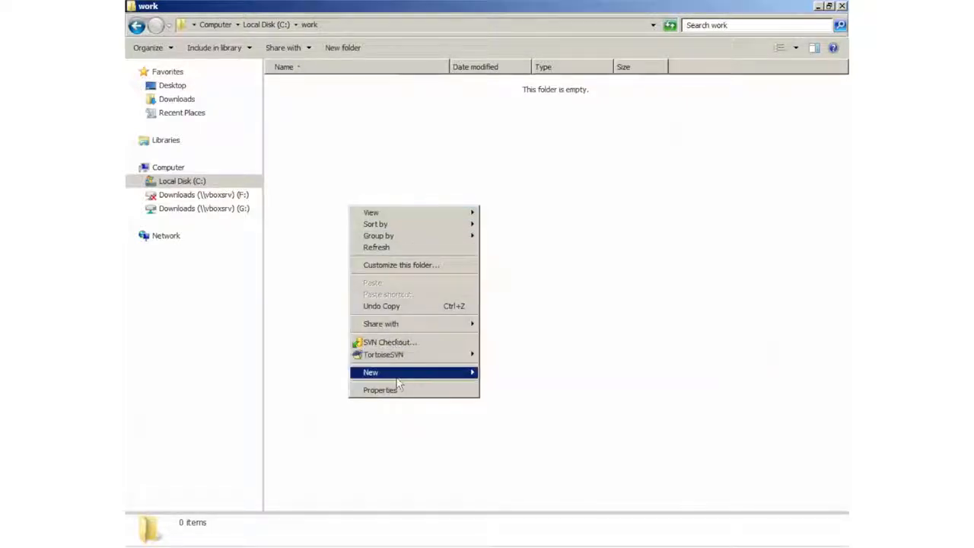
pyautogui.moveTo(397, 376)
pyautogui.click(503, 373)
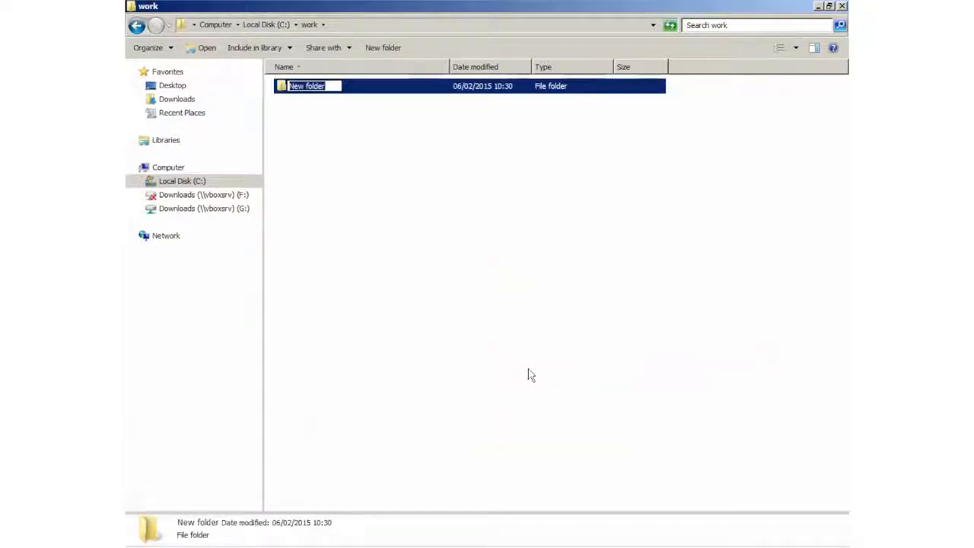
pyautogui.write('proj1')
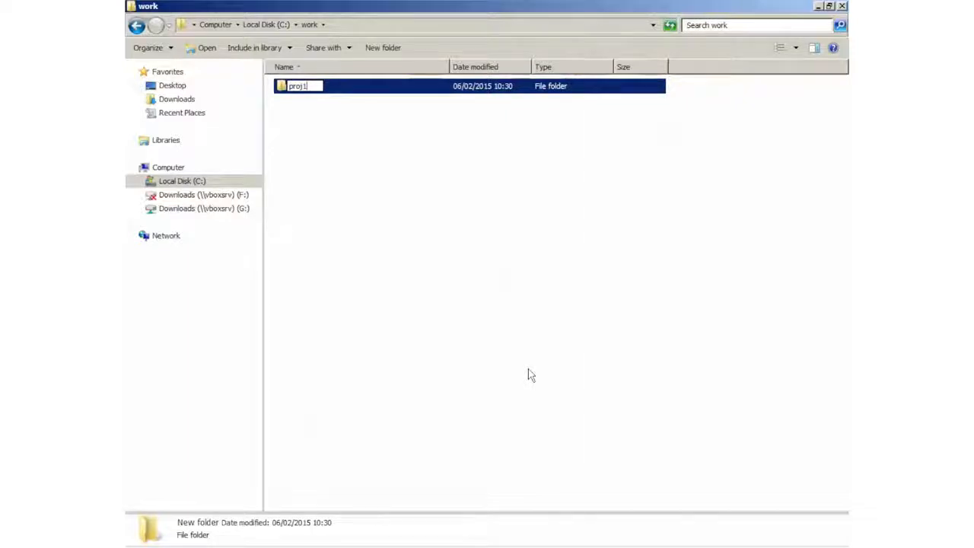
pyautogui.press('Return')
# Inside proj1, create a new text document renamed to hello.c, accept the extension change, and open it
pyautogui.doubleClick(293, 94)
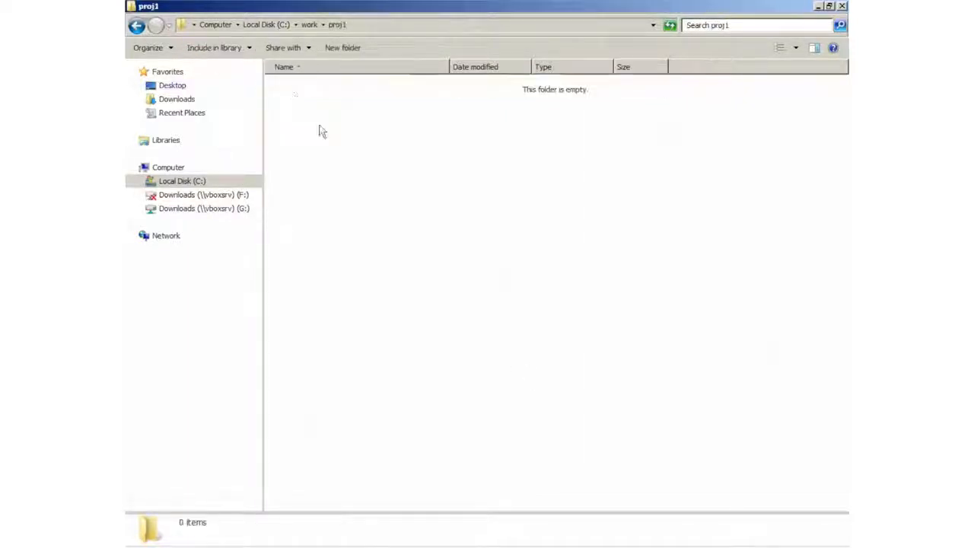
pyautogui.rightClick(302, 186)
pyautogui.moveTo(365, 352)
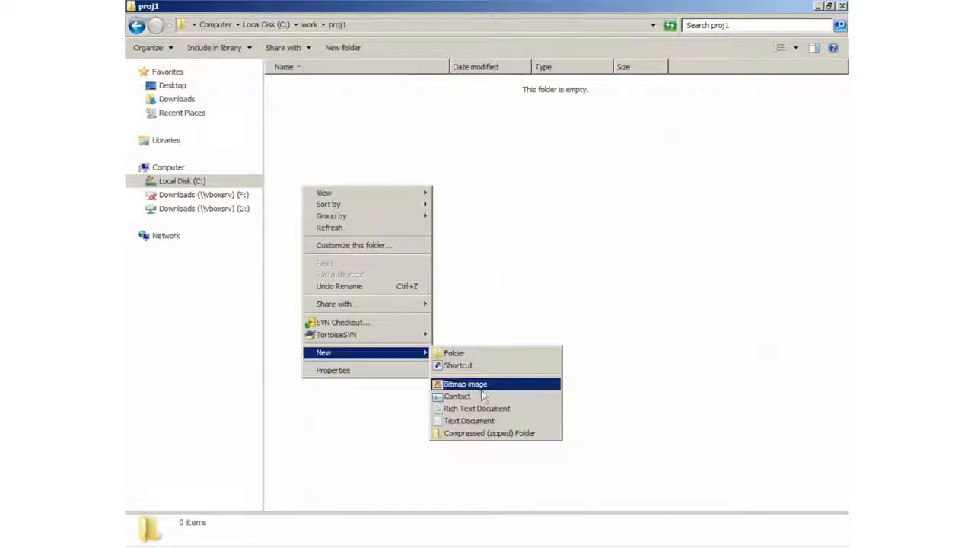
pyautogui.click(468, 421)
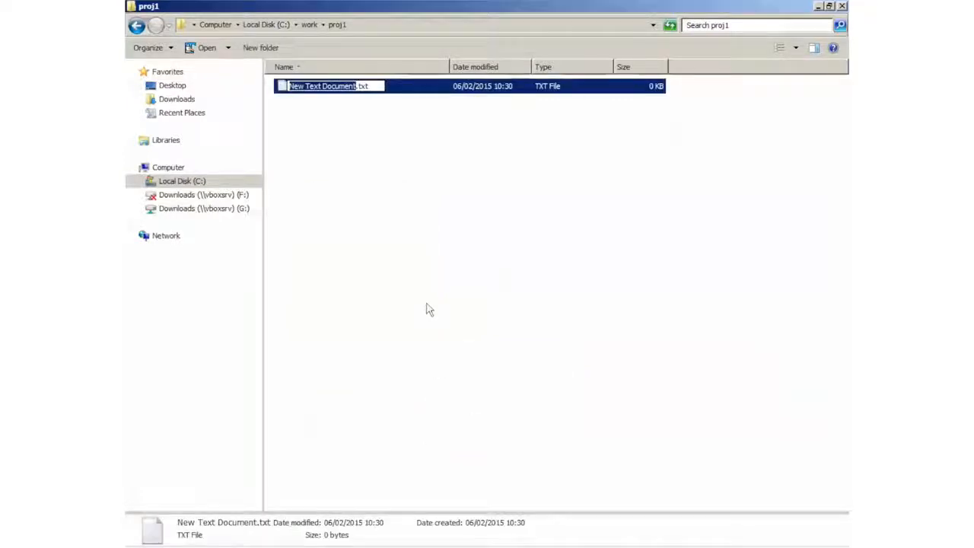
pyautogui.write('hello.c')
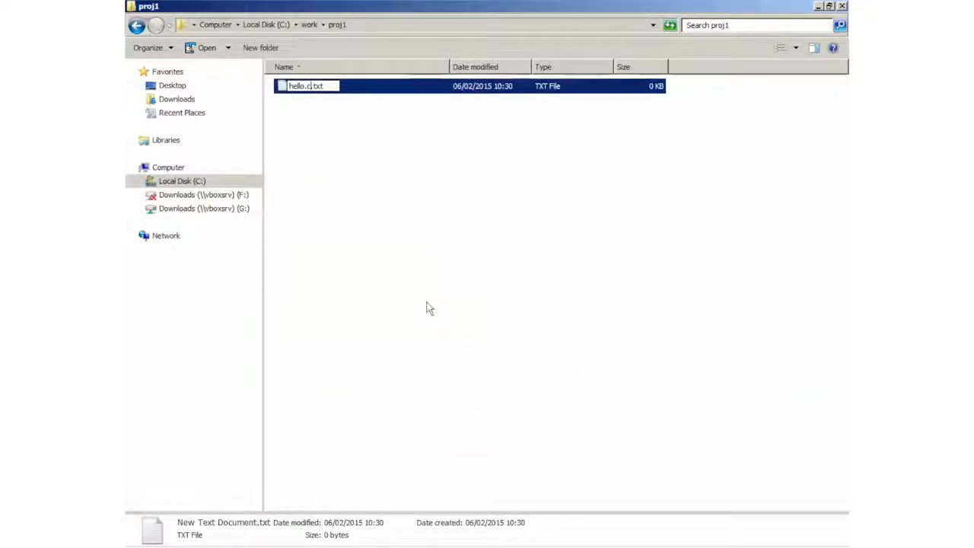
pyautogui.press('End')
pyautogui.press('BackSpace')
pyautogui.press('BackSpace')
pyautogui.press('BackSpace')
pyautogui.press('Return')
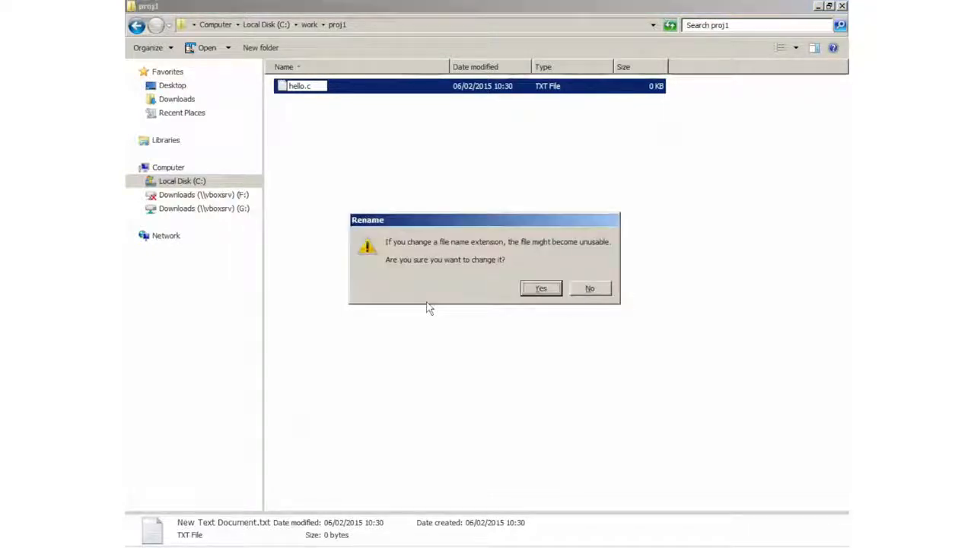
pyautogui.click(530, 291)
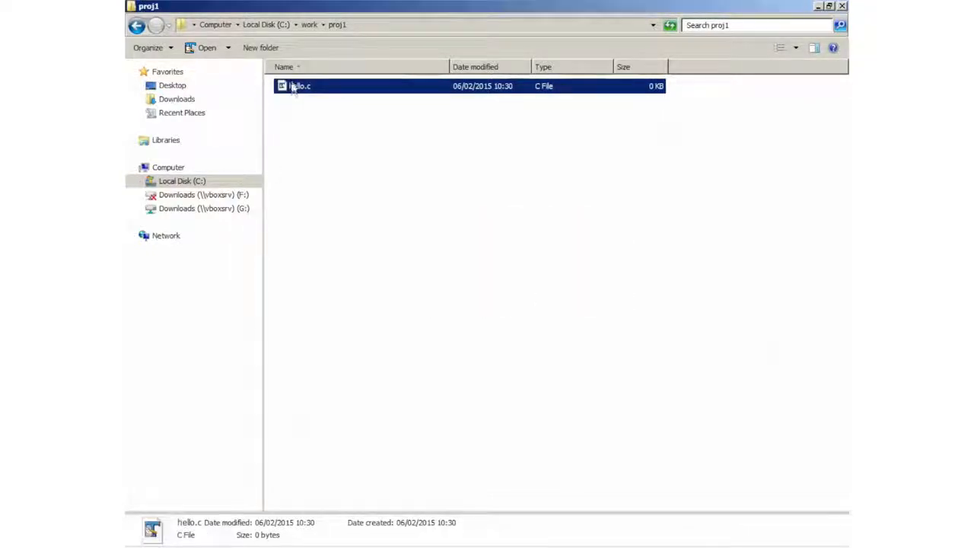
pyautogui.doubleClick(293, 89)
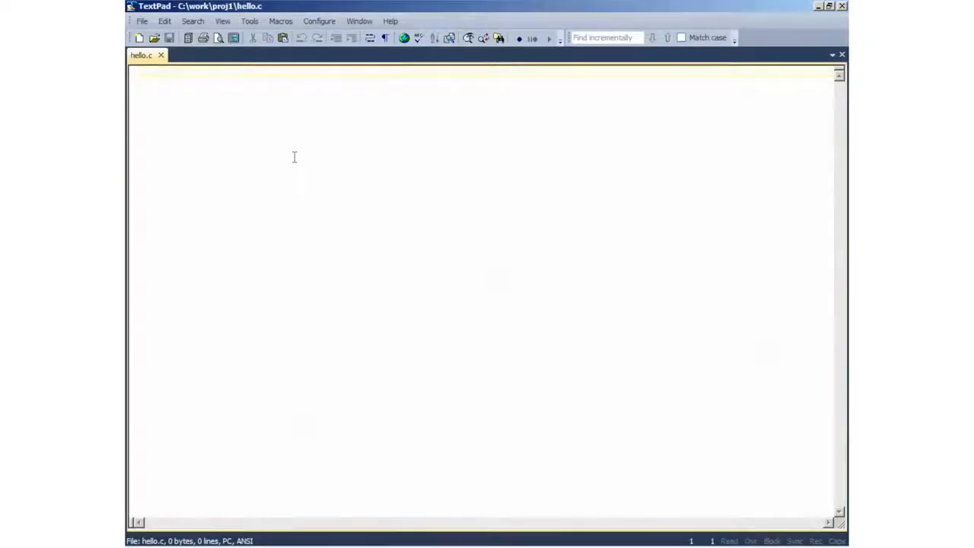
# Write the line 'Some test text' into hello.c, then exit TextPad, saving the file
pyautogui.write('Some test ')
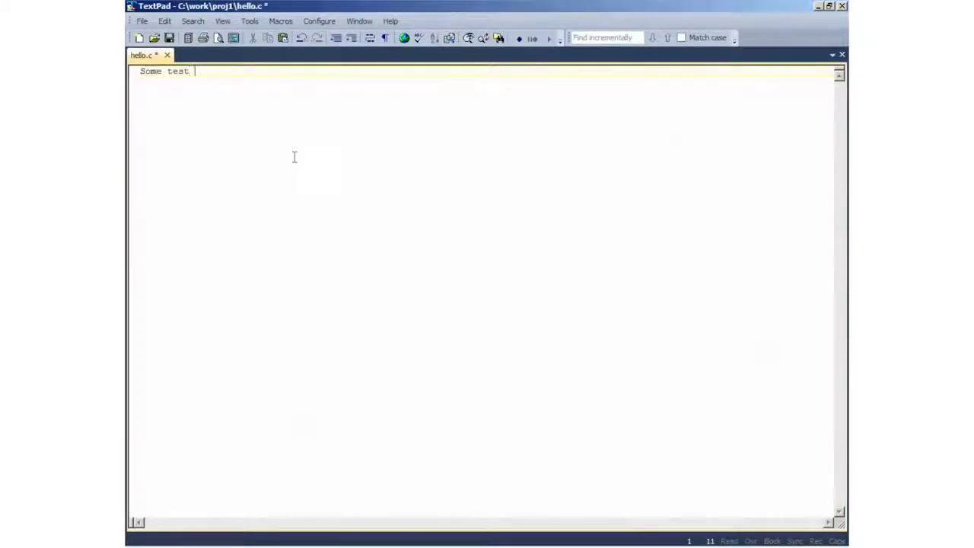
pyautogui.write('text')
pyautogui.press('Return')
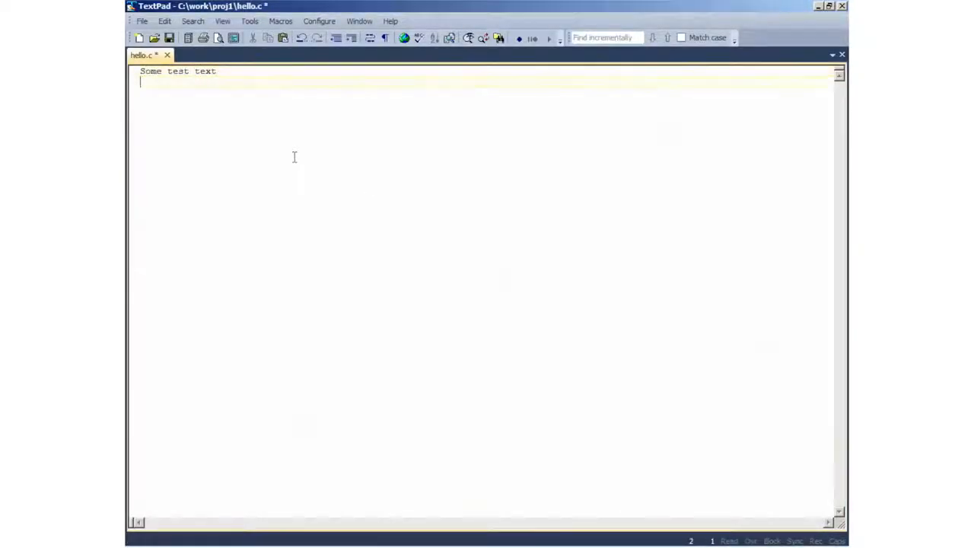
pyautogui.click(141, 21)
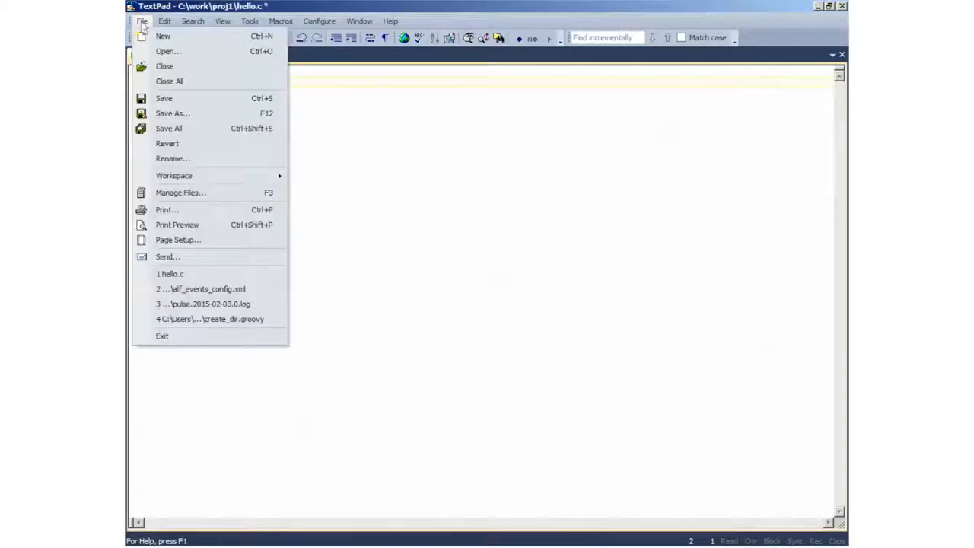
pyautogui.click(175, 333)
pyautogui.click(446, 309)
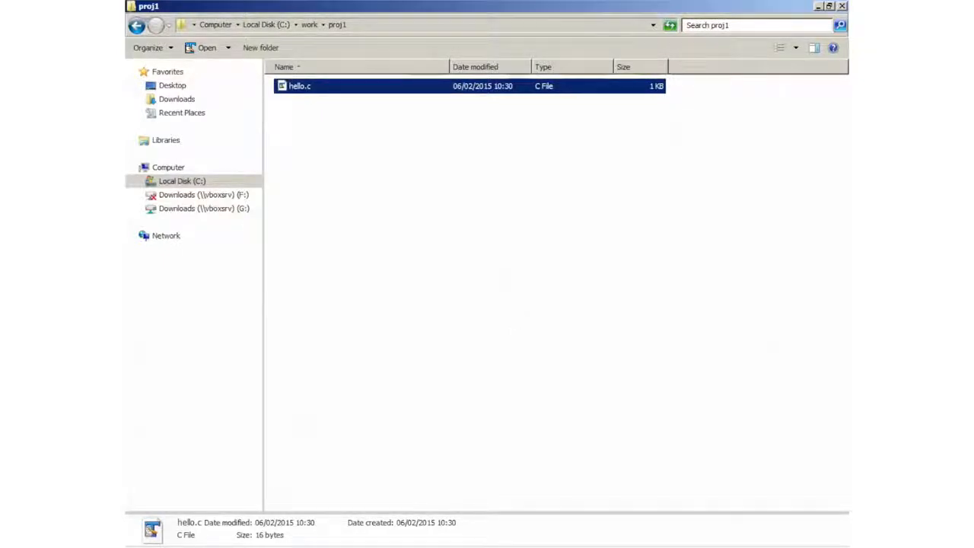
# Trigger a new Jenkins1 build and view build #3's console output
pyautogui.hotkey('alt', 'Tab')
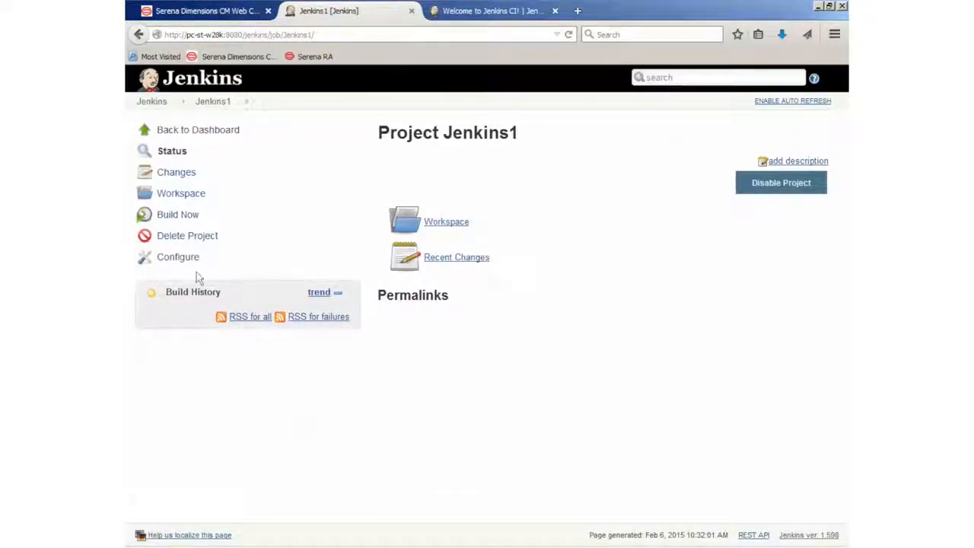
pyautogui.click(179, 216)
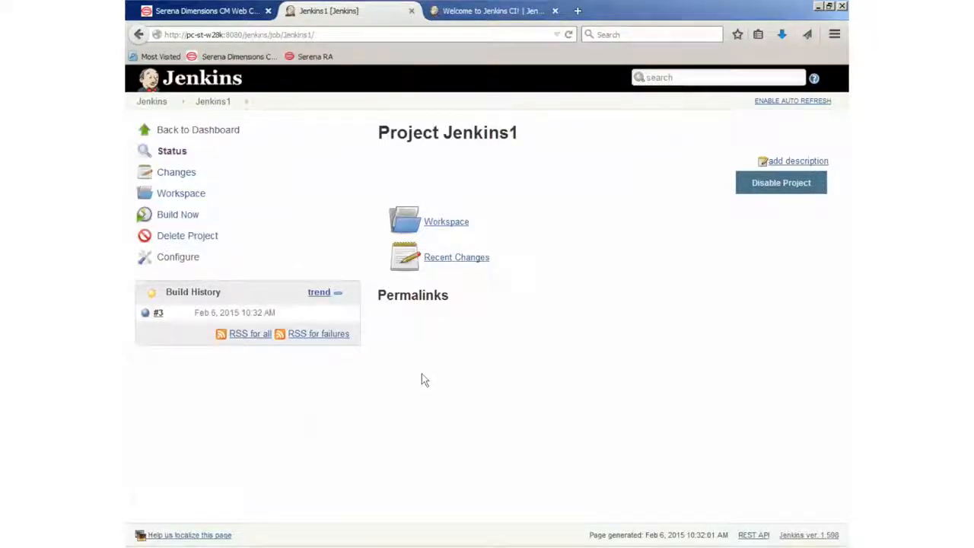
pyautogui.click(167, 315)
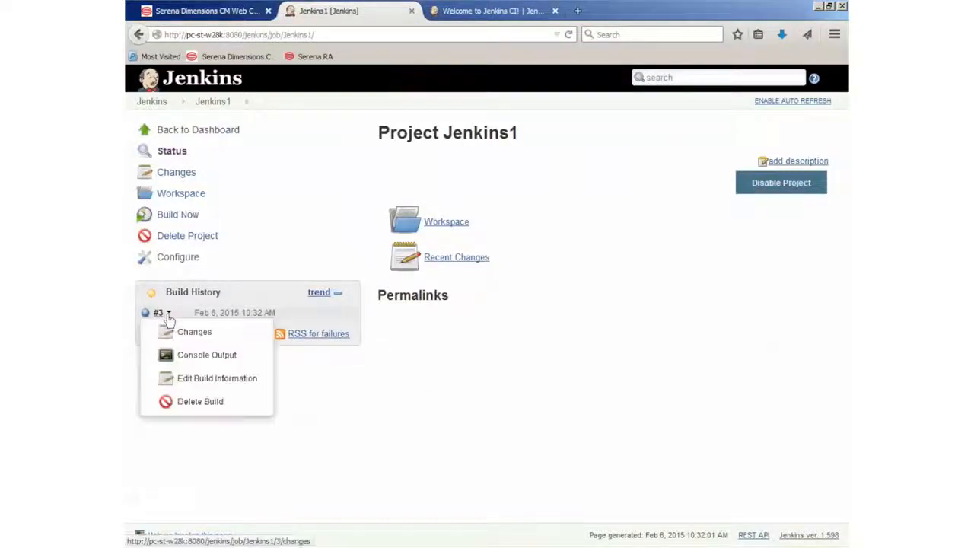
pyautogui.click(203, 356)
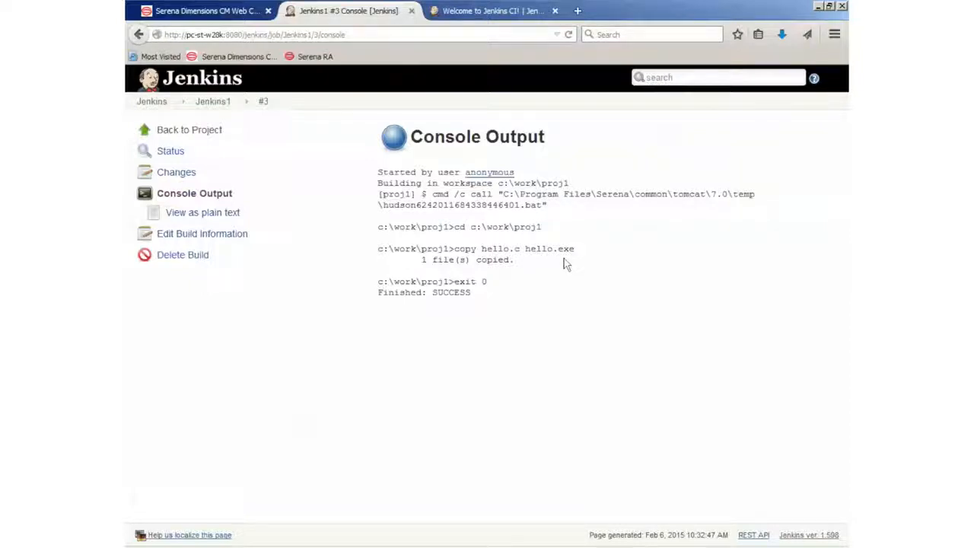
pyautogui.hotkey('alt', 'Tab')
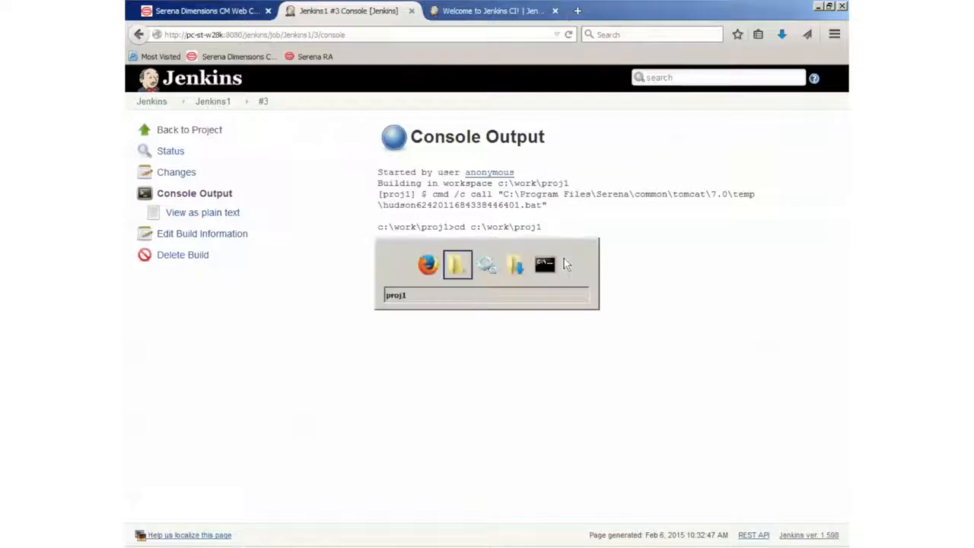
# Delete hello.exe from proj1, confirming the move to the Recycle Bin
pyautogui.click(410, 273)
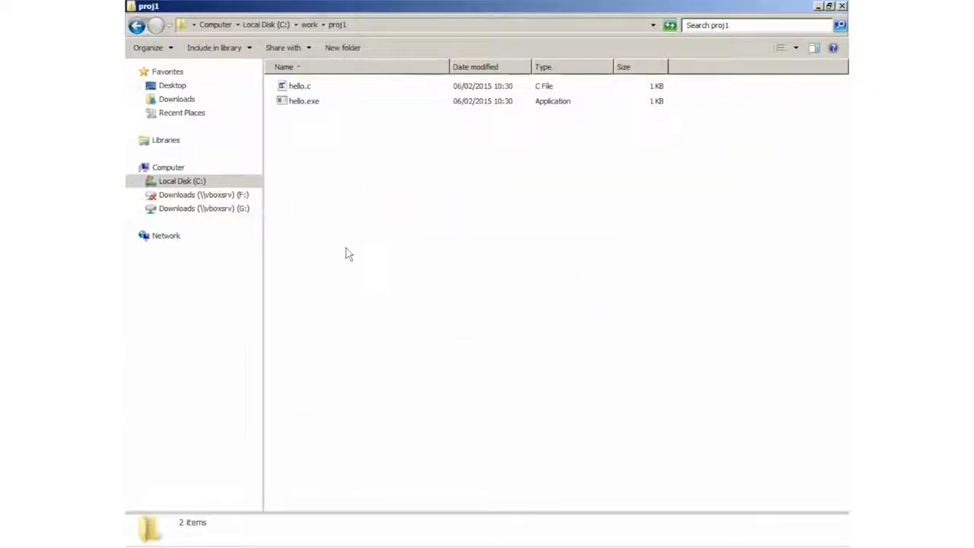
pyautogui.rightClick(301, 106)
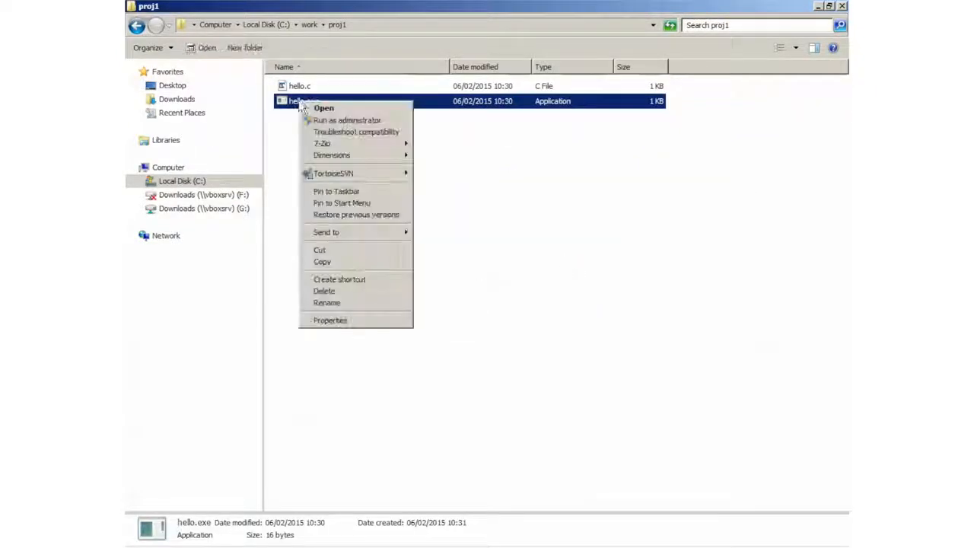
pyautogui.click(358, 292)
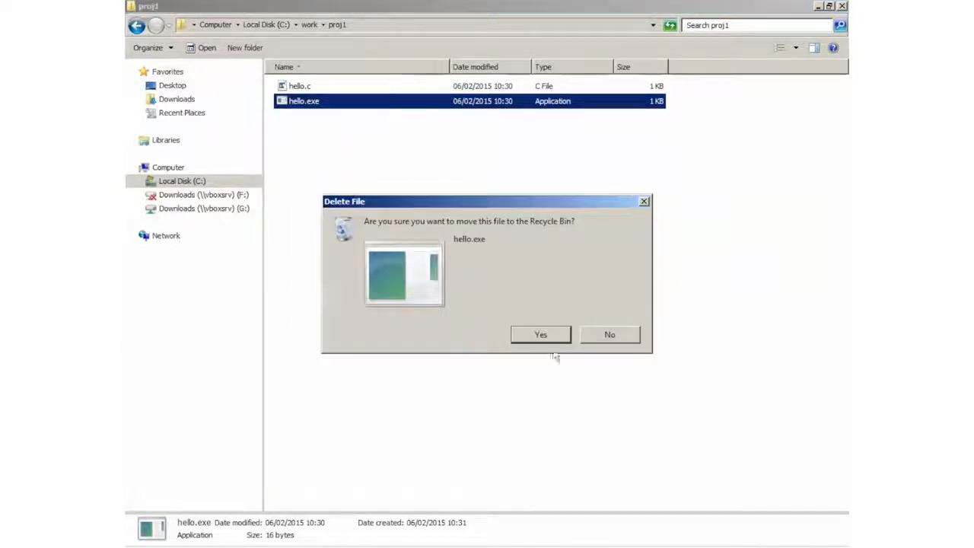
pyautogui.click(542, 336)
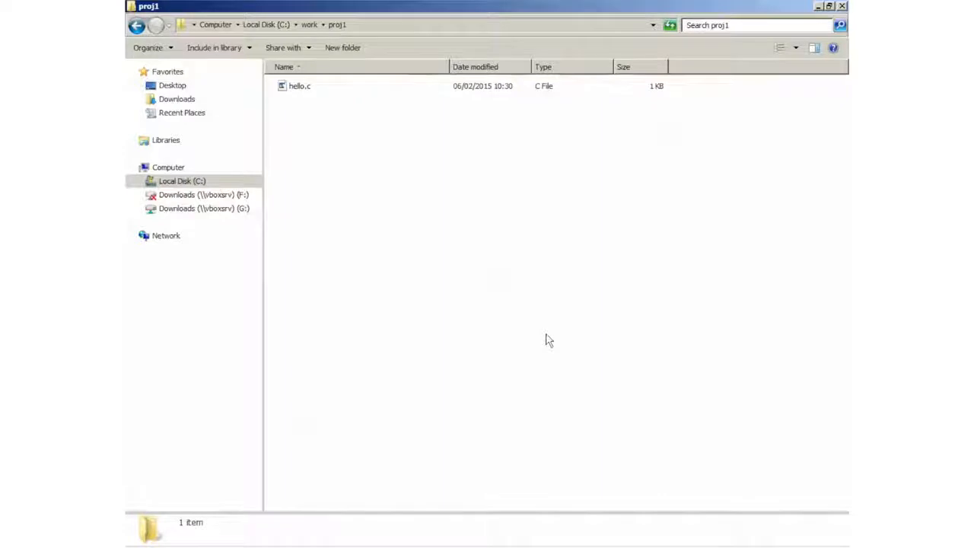
pyautogui.hotkey('alt', 'Tab')
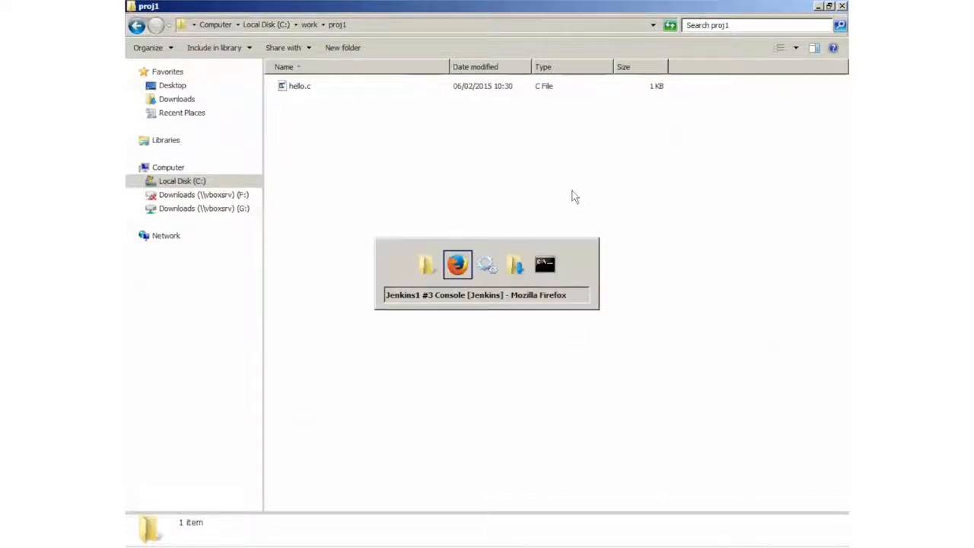
# Sign in to the Dimensions CM web client with the user ID and open the Streams list
pyautogui.click(208, 13)
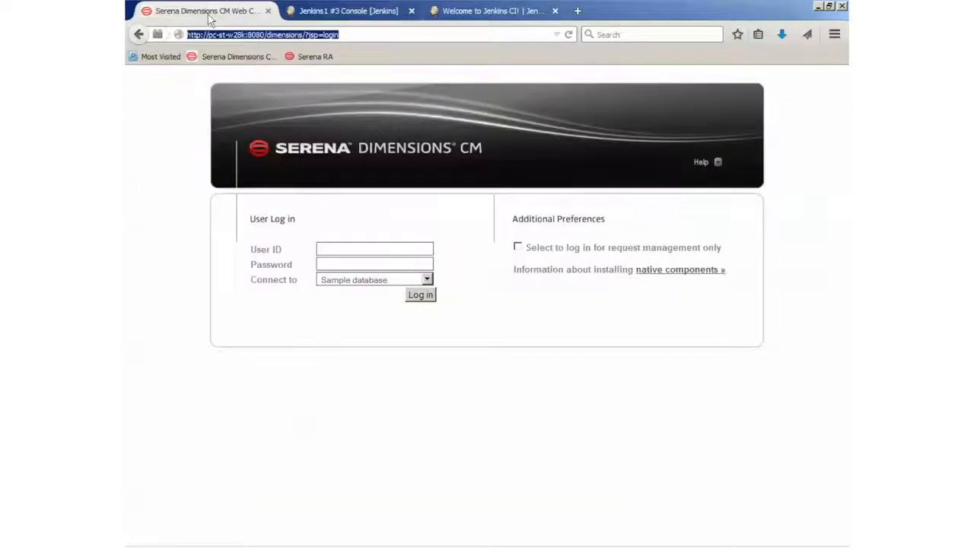
pyautogui.click(384, 248)
pyautogui.write('dmsys')
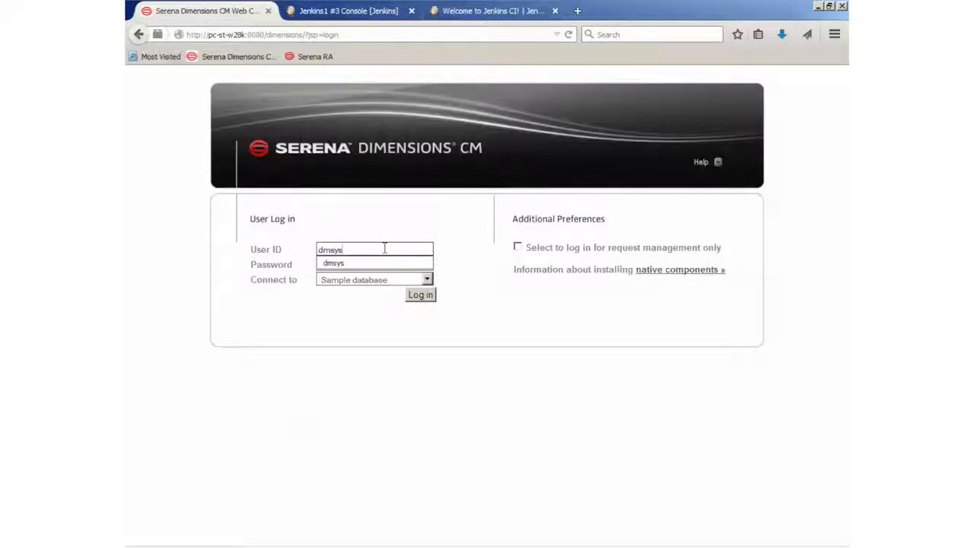
pyautogui.press('Tab')
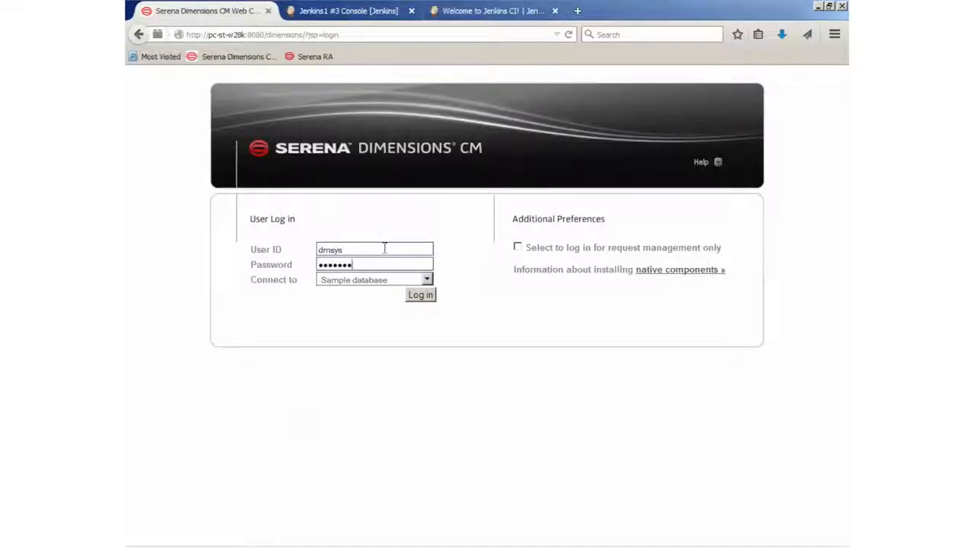
pyautogui.click(427, 297)
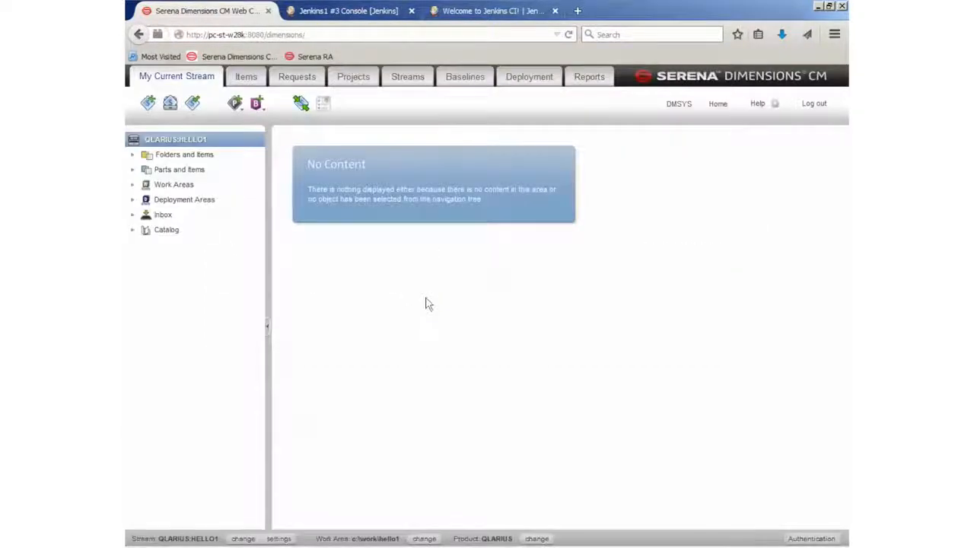
pyautogui.click(407, 82)
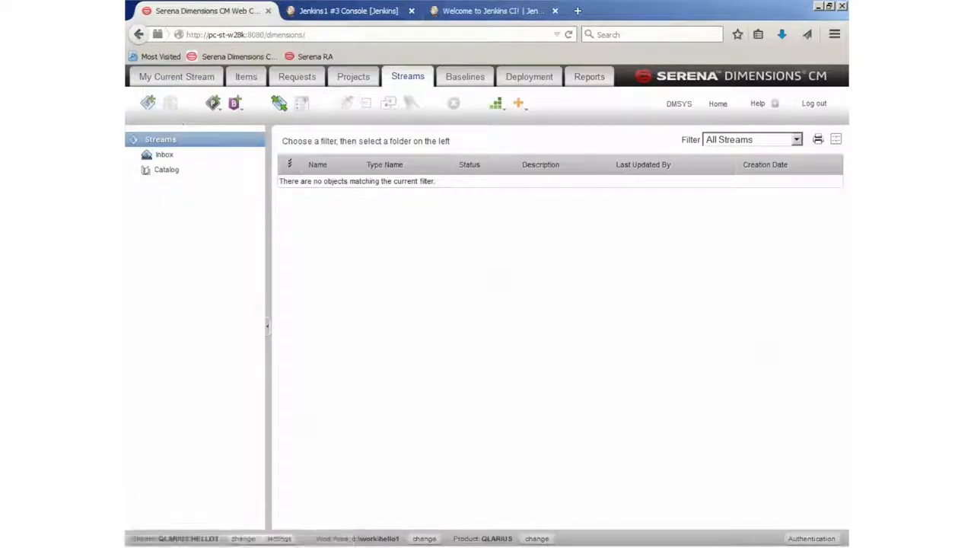
# Create empty stream jenkins1 with branch jenkins1_br and description 'jenkins test'
pyautogui.click(147, 103)
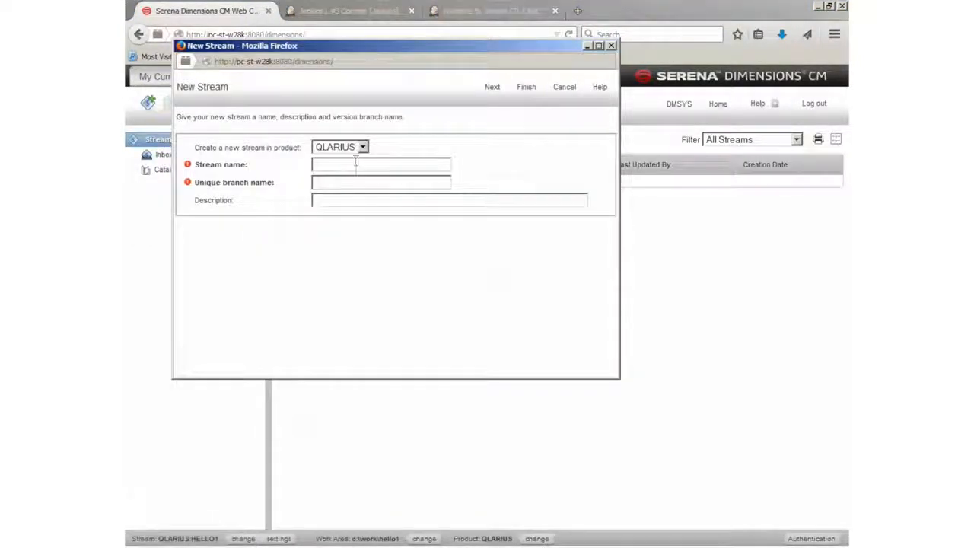
pyautogui.write('jenk')
pyautogui.press('Tab')
pyautogui.write('jenkins1')
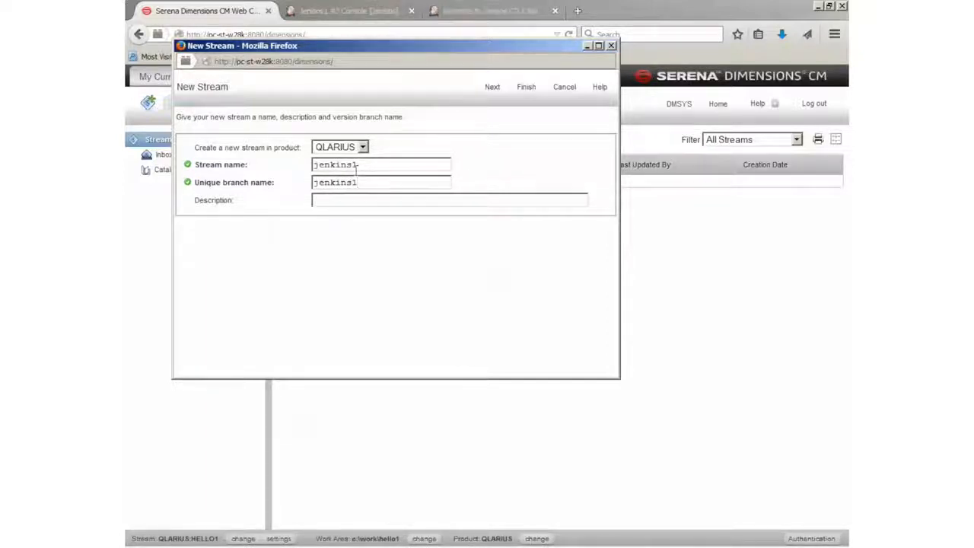
pyautogui.write('_br')
pyautogui.press('Tab')
pyautogui.write('jenkins ')
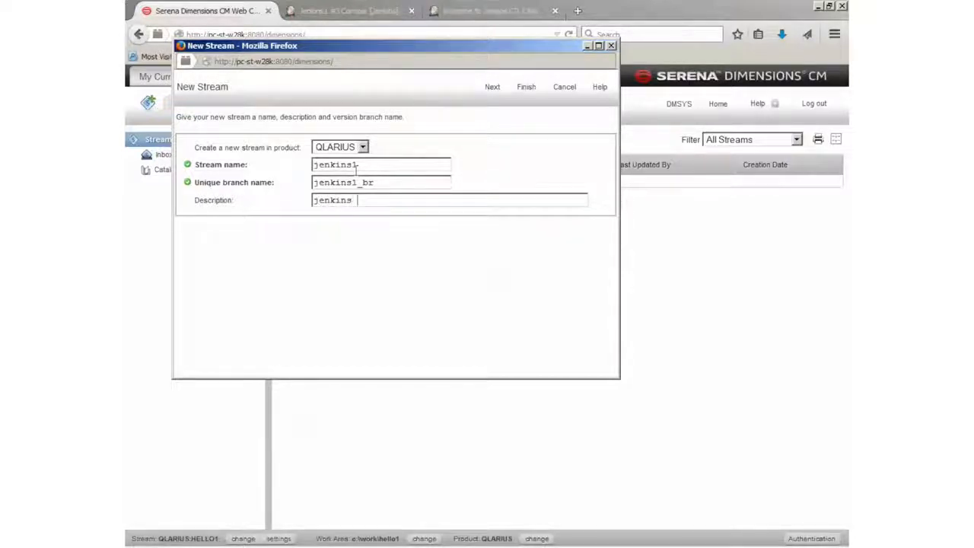
pyautogui.write('test')
pyautogui.click(493, 87)
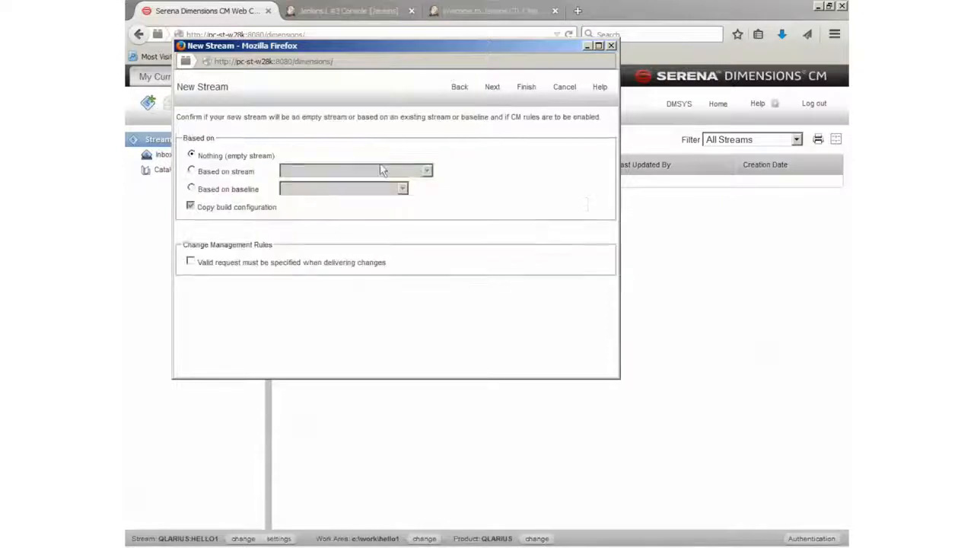
pyautogui.click(526, 89)
pyautogui.click(441, 219)
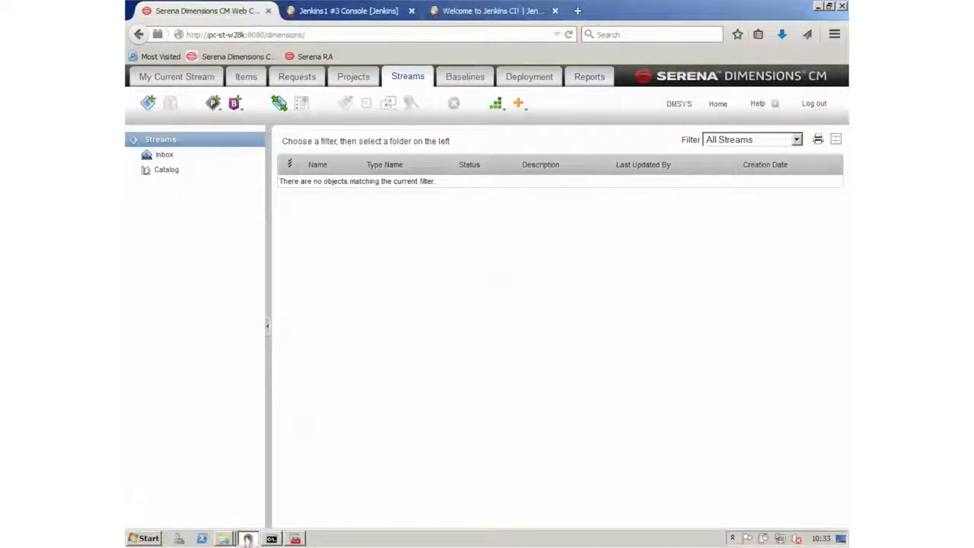
# Switch the current stream to QLARIUS:JENKINS1, allowing the web client to run
pyautogui.click(243, 538)
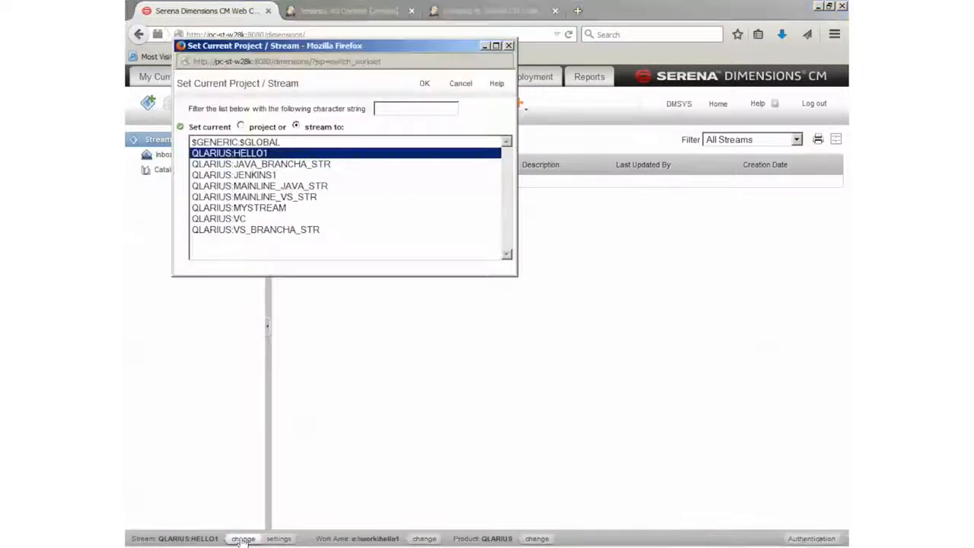
pyautogui.click(251, 175)
pyautogui.click(425, 84)
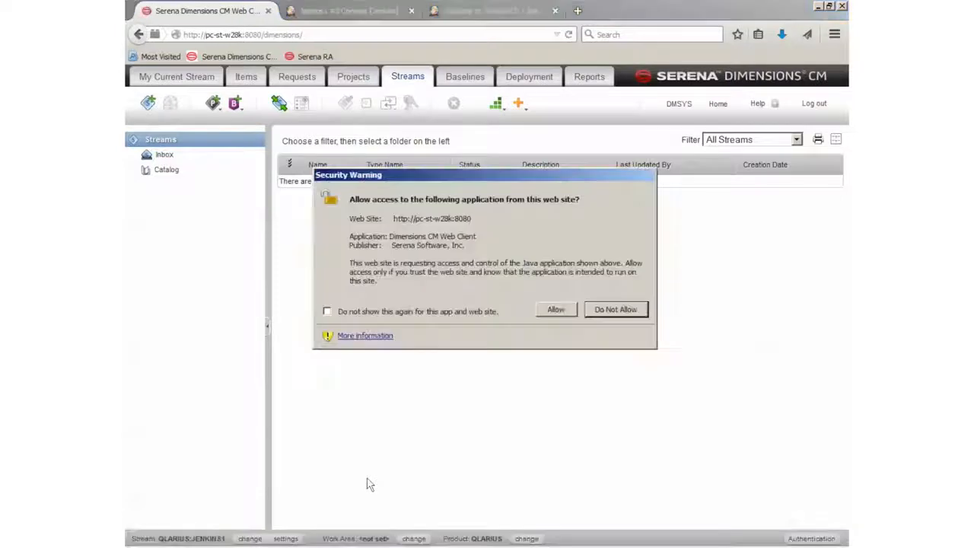
pyautogui.click(552, 312)
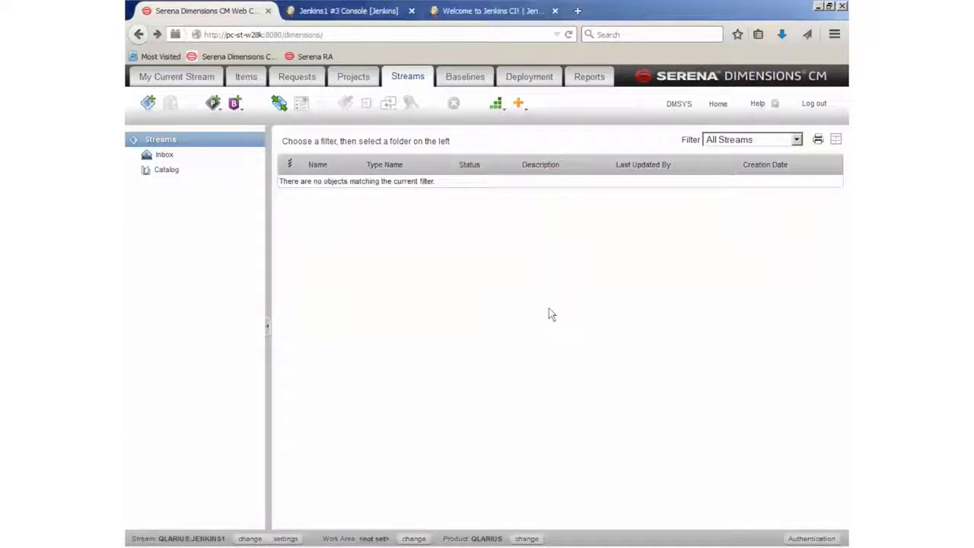
# Set the stream work area to C:\work\proj1 by browsing to that folder
pyautogui.click(414, 538)
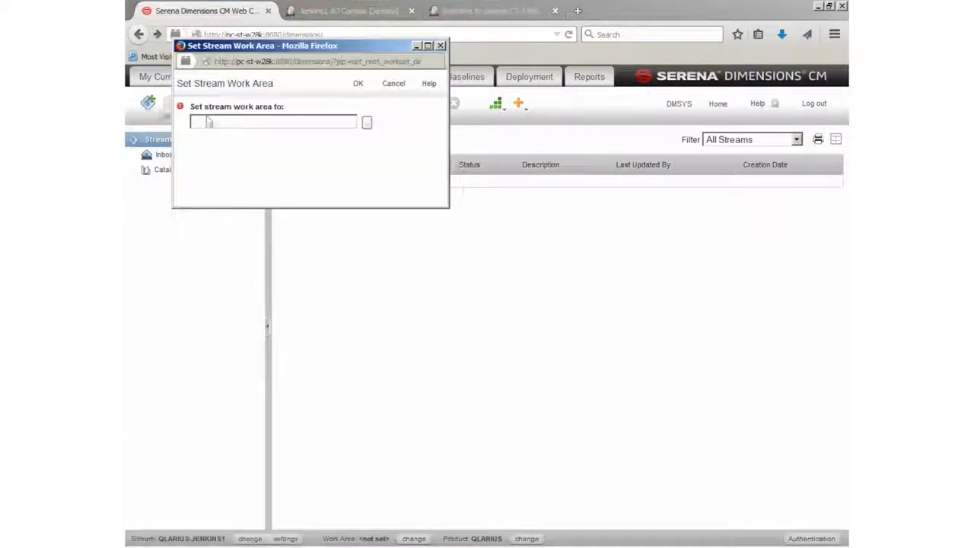
pyautogui.click(367, 124)
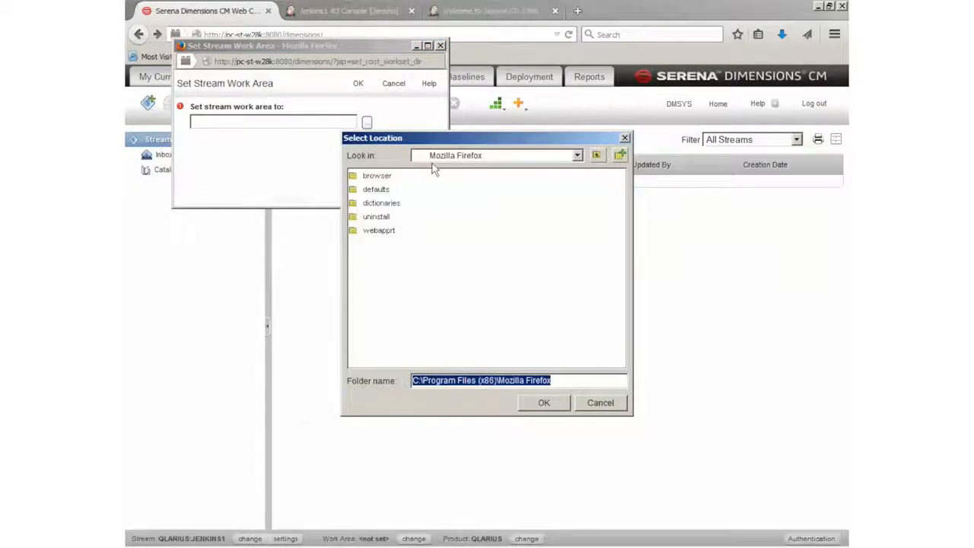
pyautogui.click(432, 158)
pyautogui.click(428, 191)
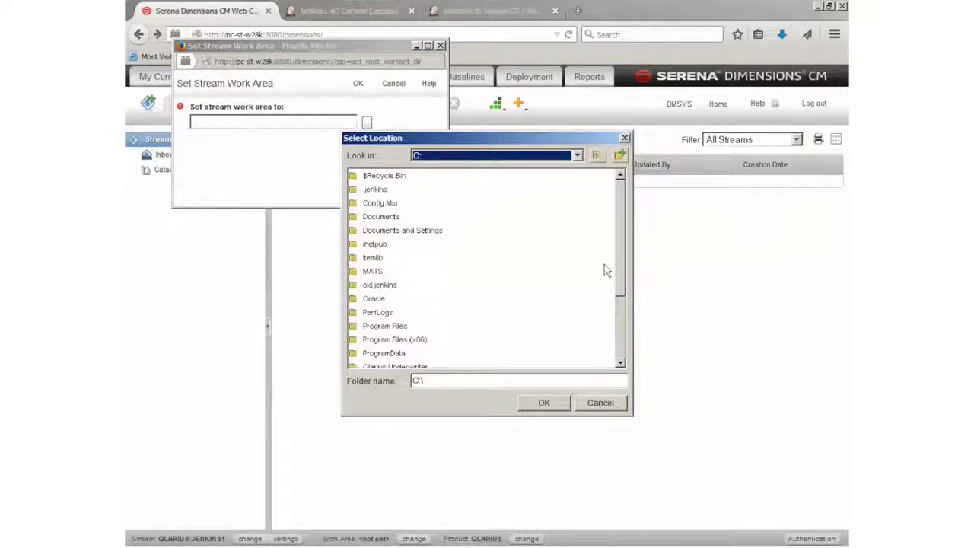
pyautogui.scroll(-3, 616, 259)
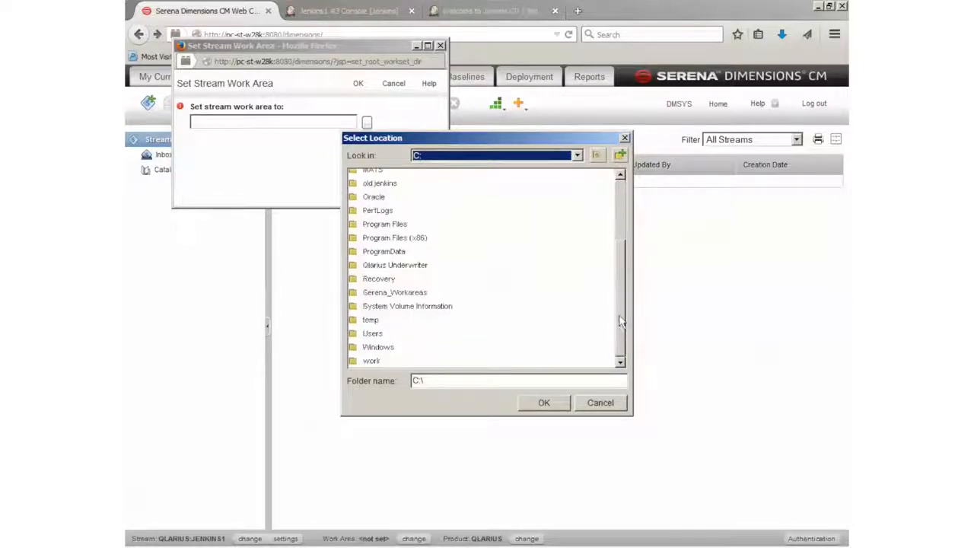
pyautogui.doubleClick(372, 361)
pyautogui.click(372, 233)
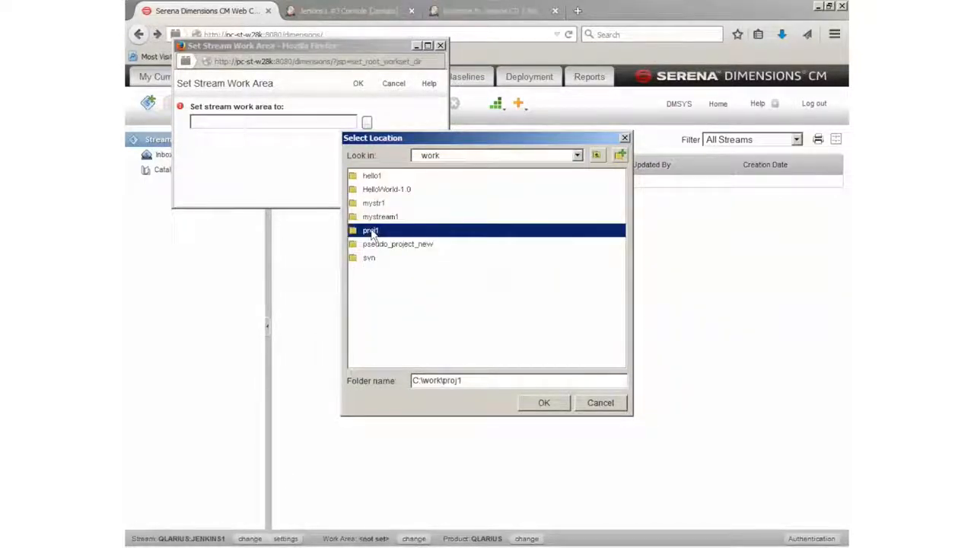
pyautogui.click(532, 405)
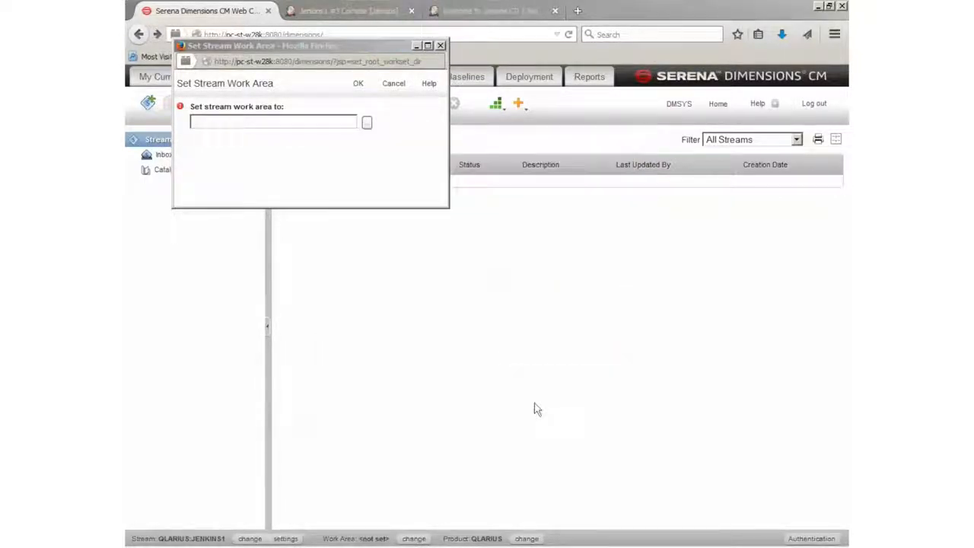
pyautogui.click(359, 84)
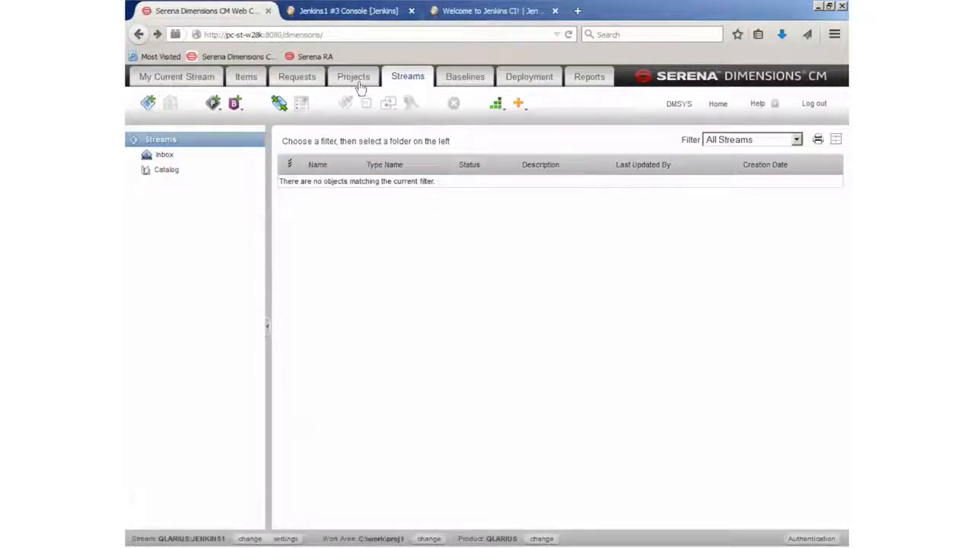
# Deliver hello.c to the QLARIUS:JENKINS1 stream, then return to Jenkins build #3's console
pyautogui.click(194, 79)
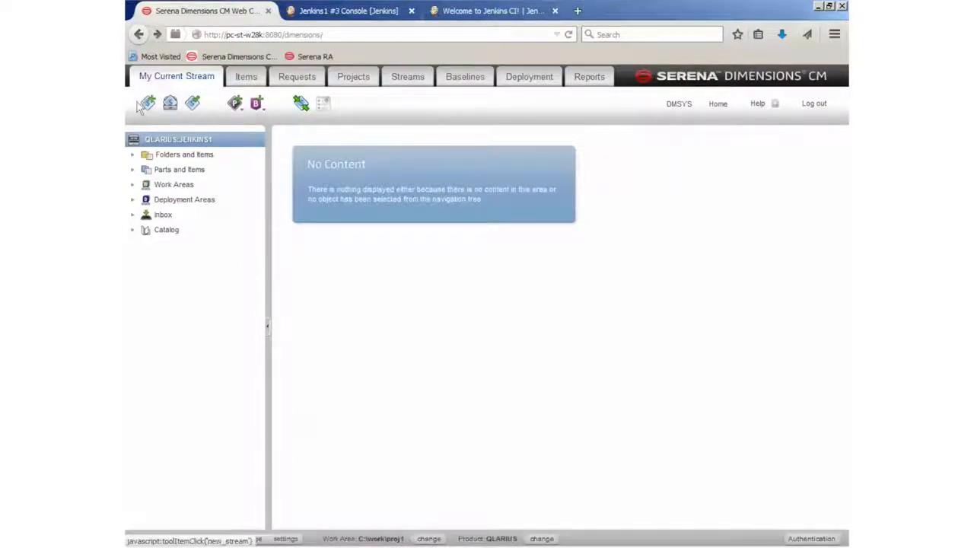
pyautogui.click(173, 156)
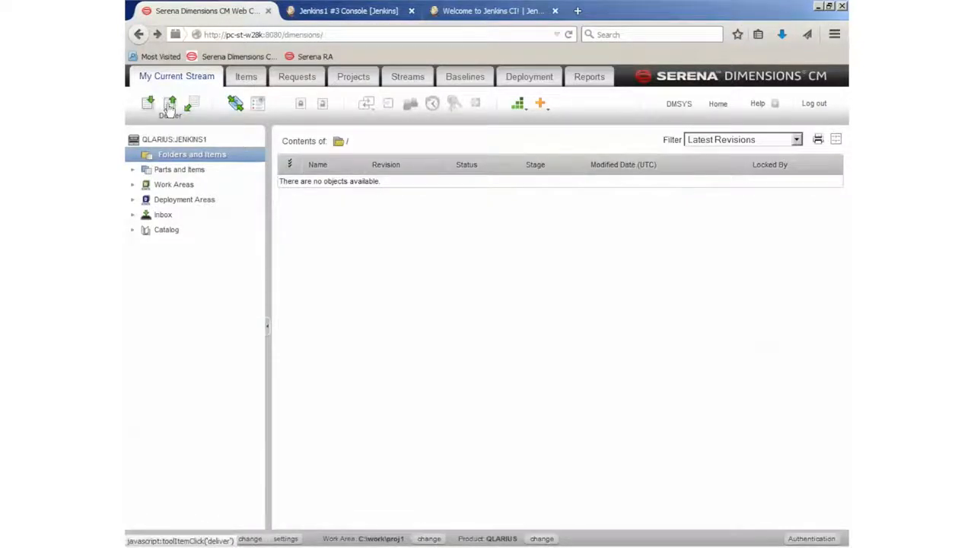
pyautogui.click(169, 107)
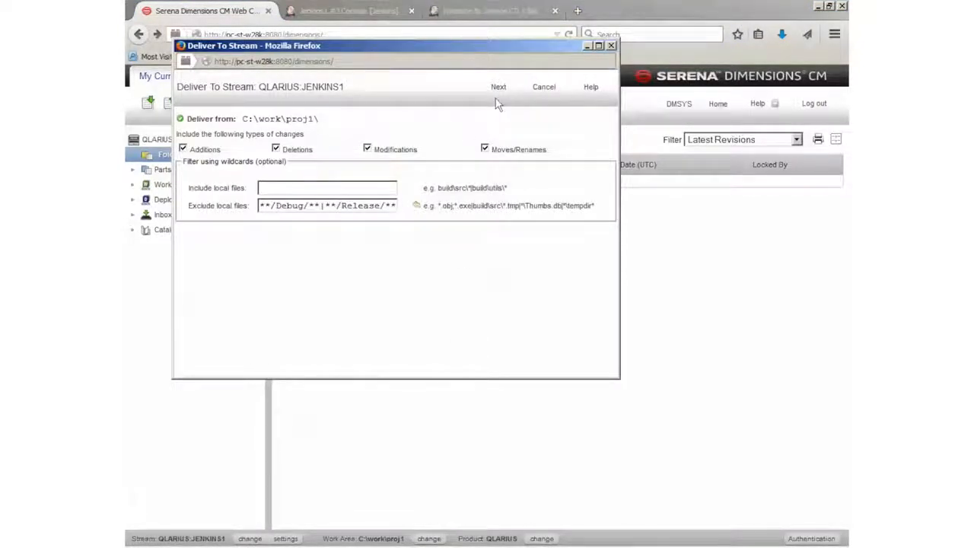
pyautogui.click(497, 87)
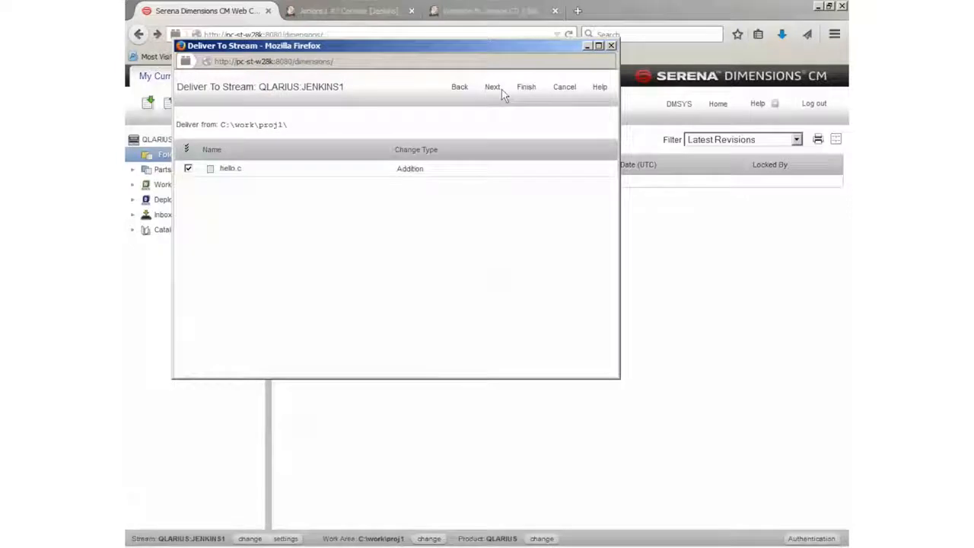
pyautogui.click(524, 91)
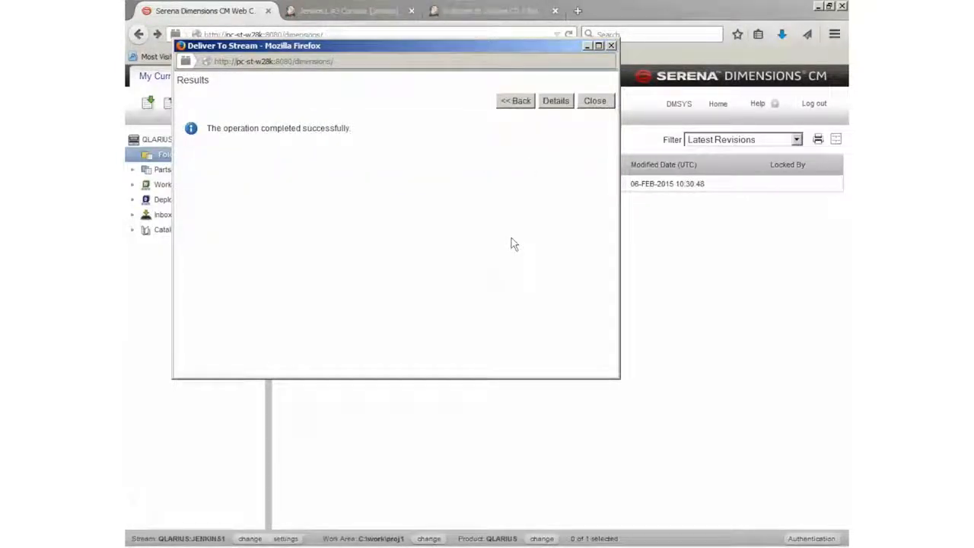
pyautogui.click(605, 104)
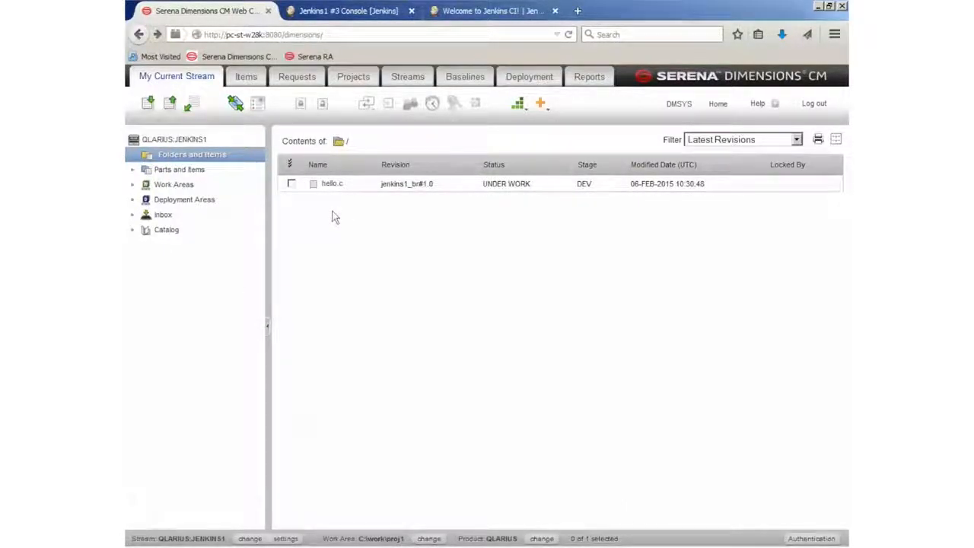
pyautogui.click(361, 15)
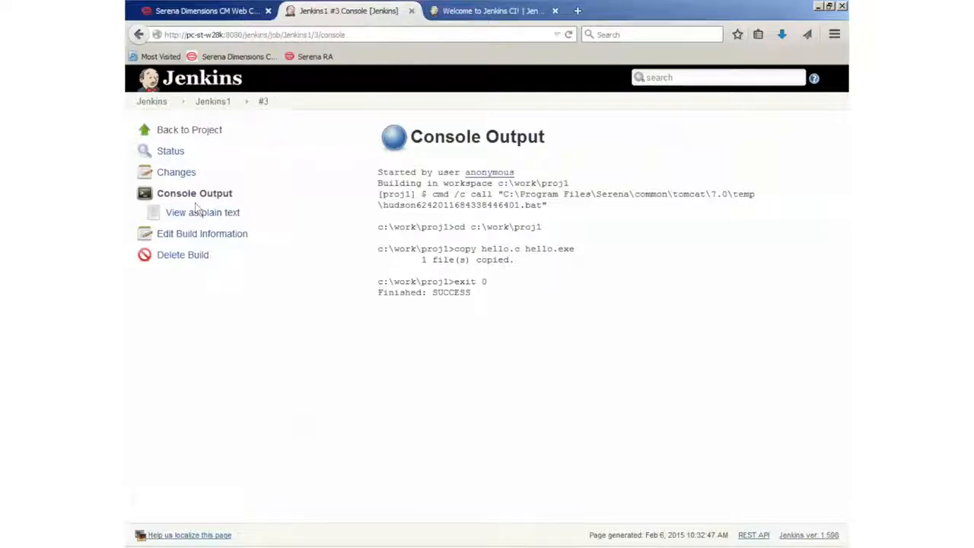
# Return to the Jenkins1 configuration and select Dimensions under Source Code Management
pyautogui.click(199, 137)
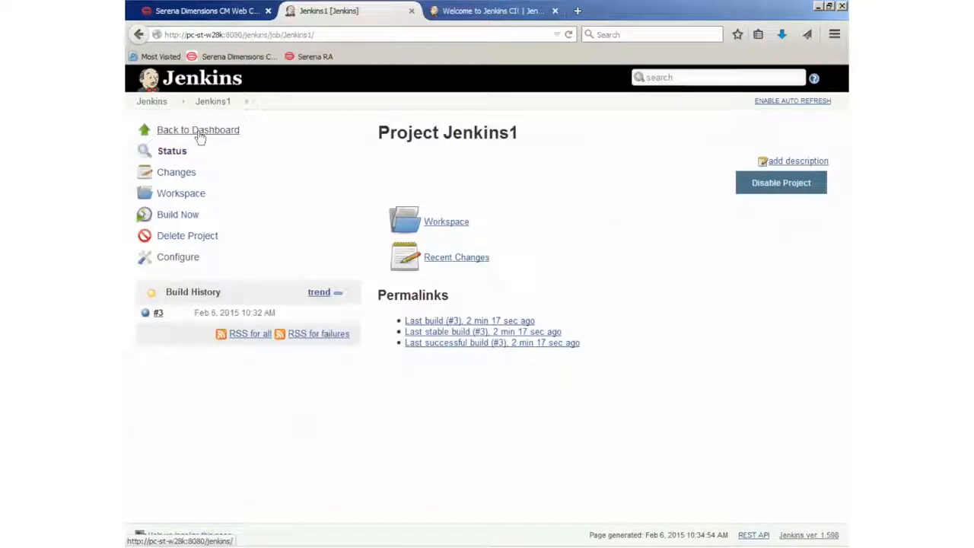
pyautogui.click(185, 261)
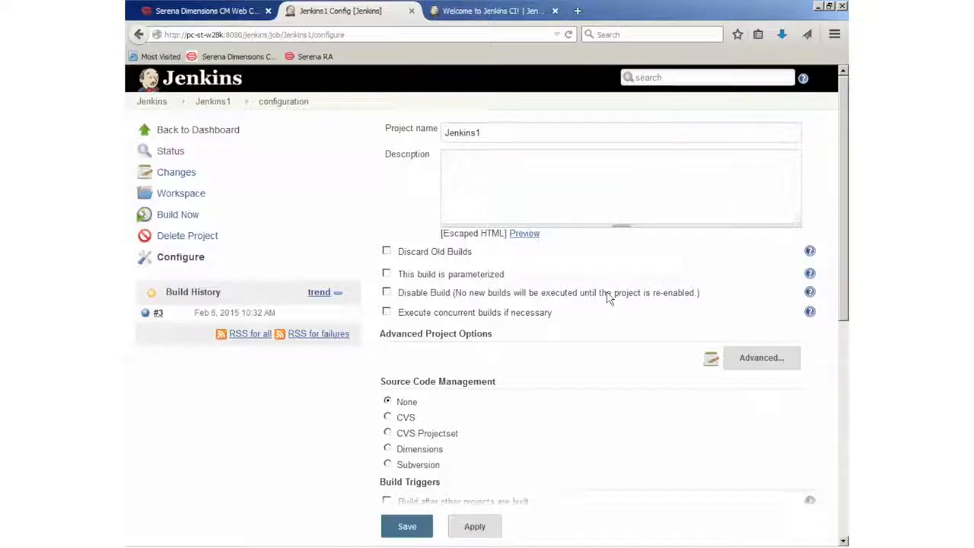
pyautogui.scroll(-3, 609, 297)
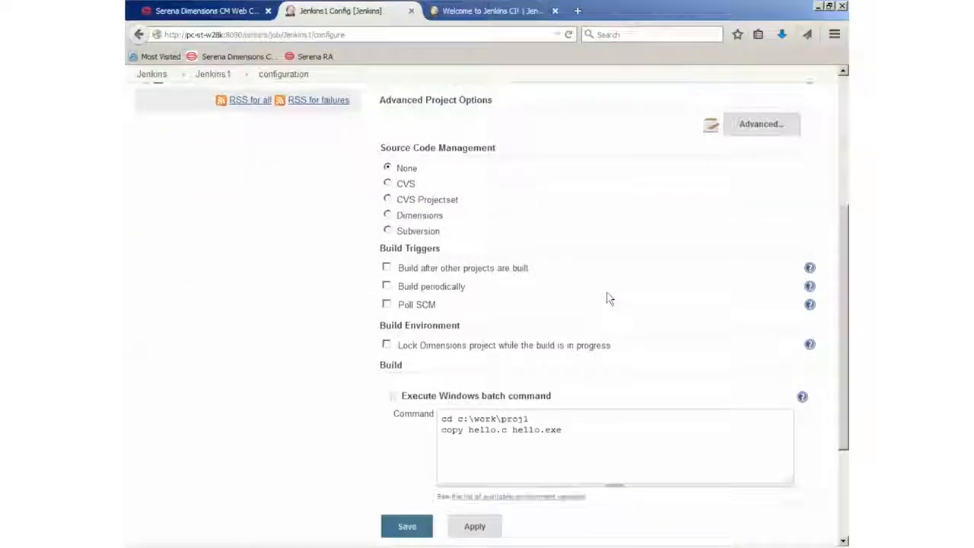
pyautogui.click(388, 216)
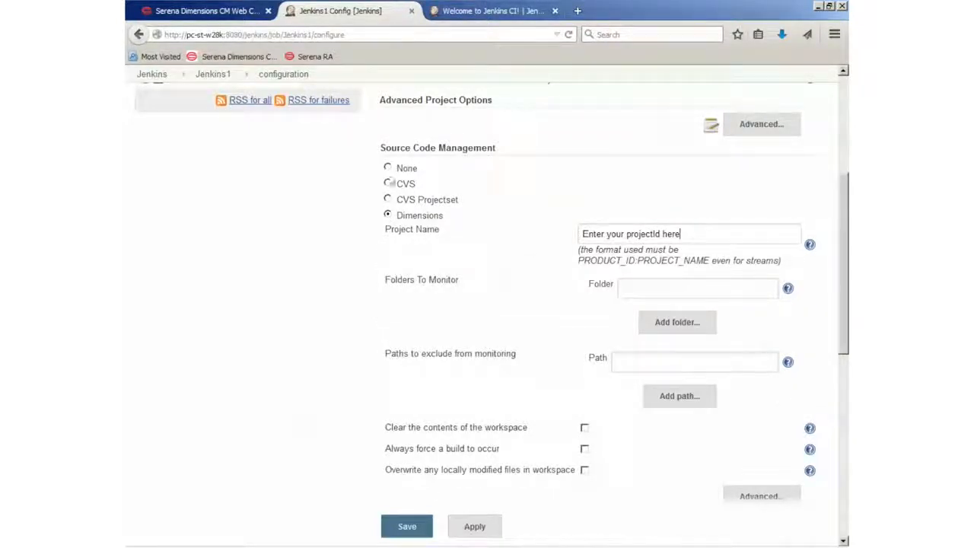
# Paste the stream QLARIUS:JENKINS1 into Project Name and expand the advanced Dimensions options
pyautogui.click(204, 11)
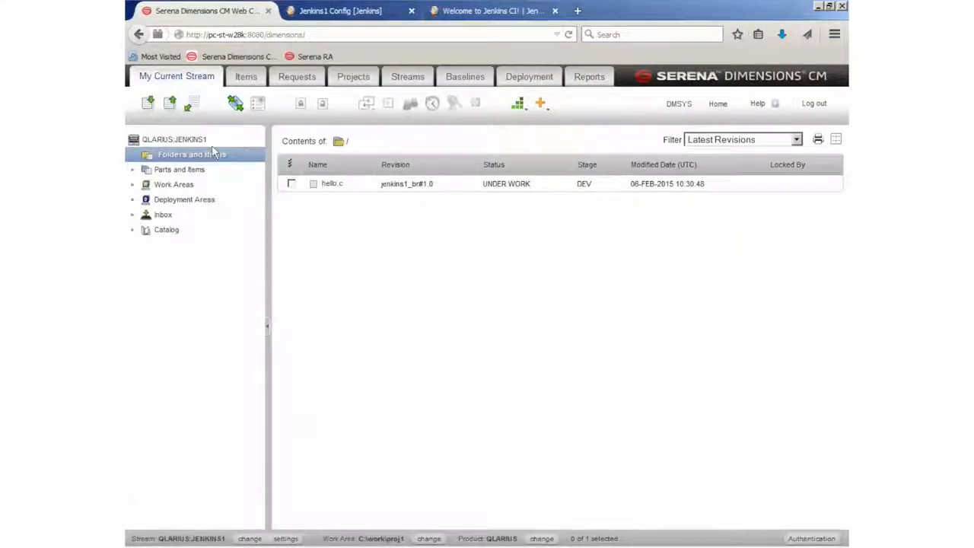
pyautogui.moveTo(204, 144); pyautogui.dragTo(145, 148)
pyautogui.hotkey('ctrl', 'c')
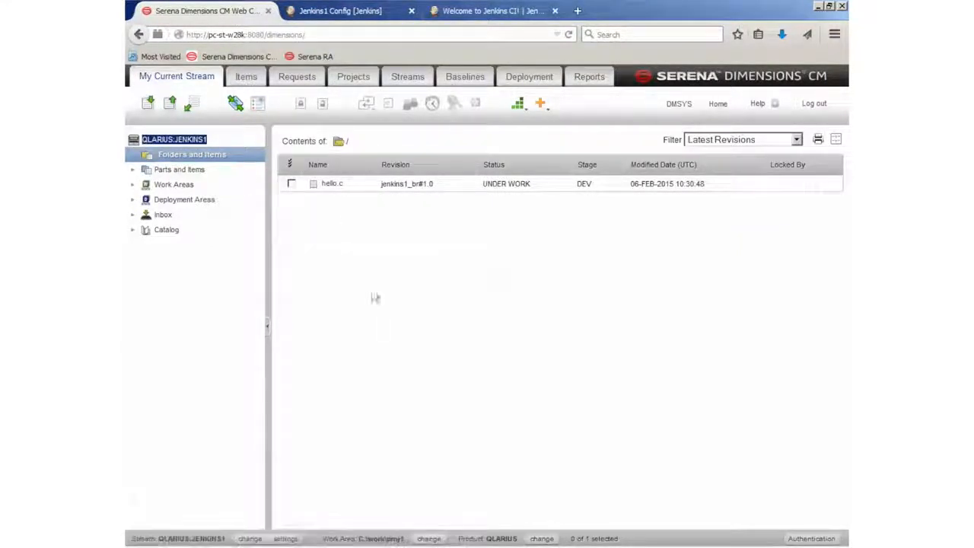
pyautogui.click(391, 16)
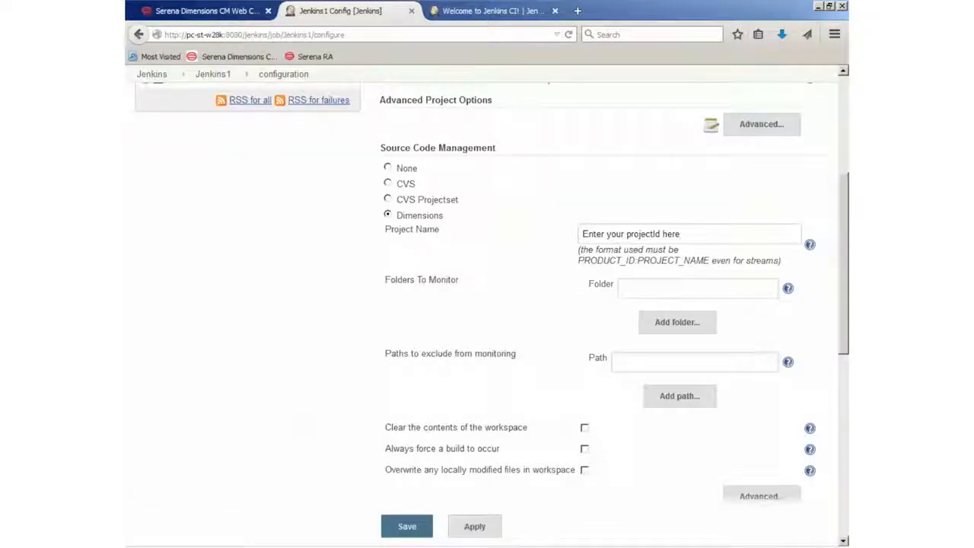
pyautogui.moveTo(700, 236); pyautogui.dragTo(532, 231)
pyautogui.hotkey('ctrl', 'v')
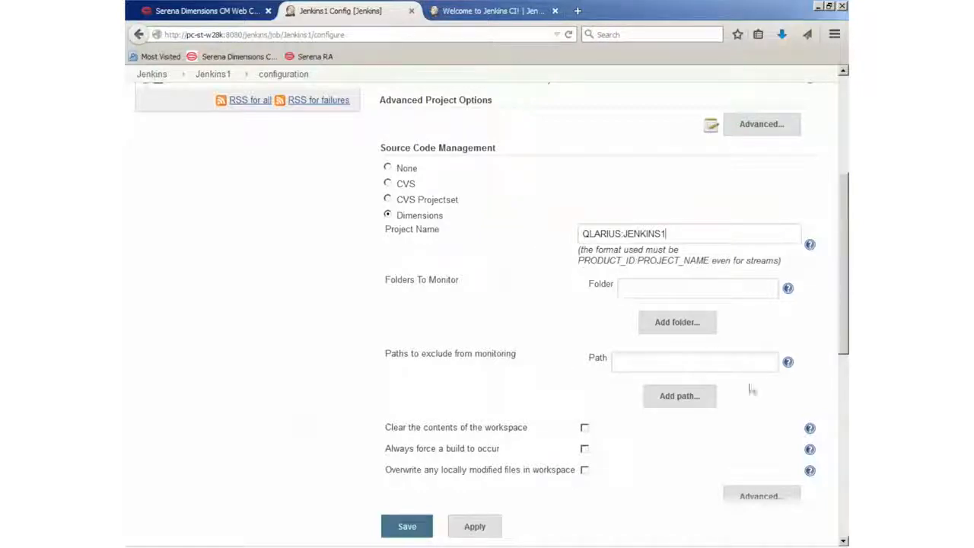
pyautogui.click(784, 506)
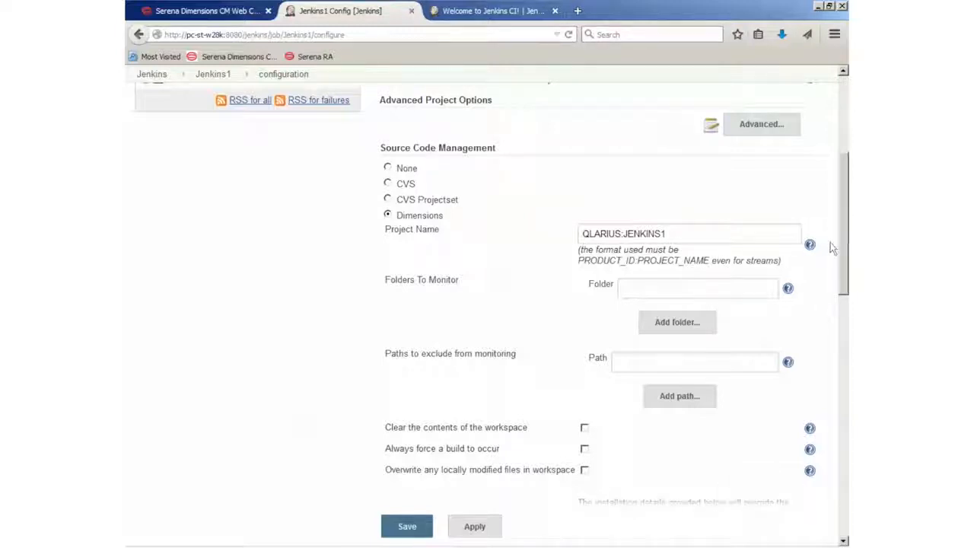
pyautogui.moveTo(842, 231); pyautogui.dragTo(843, 335)
# Enter the Dimensions login name, password, server pc-st-w28k and database cm_typical@dim12
pyautogui.click(586, 252)
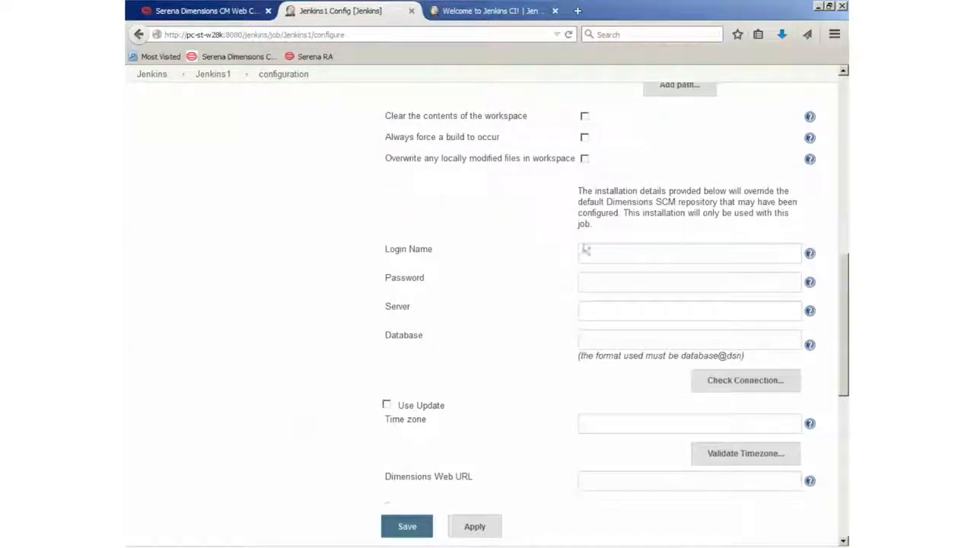
pyautogui.write('dm')
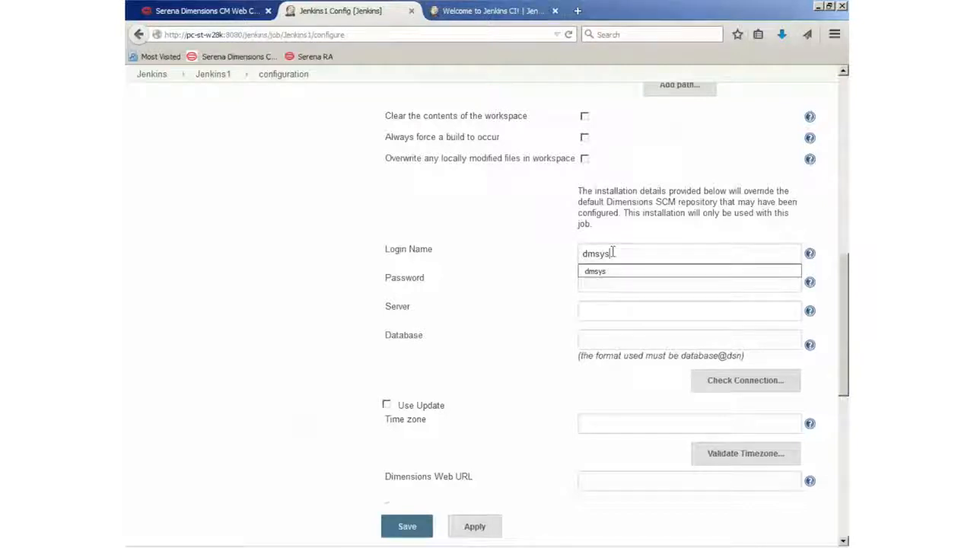
pyautogui.write('sys')
pyautogui.click(613, 274)
pyautogui.click(614, 291)
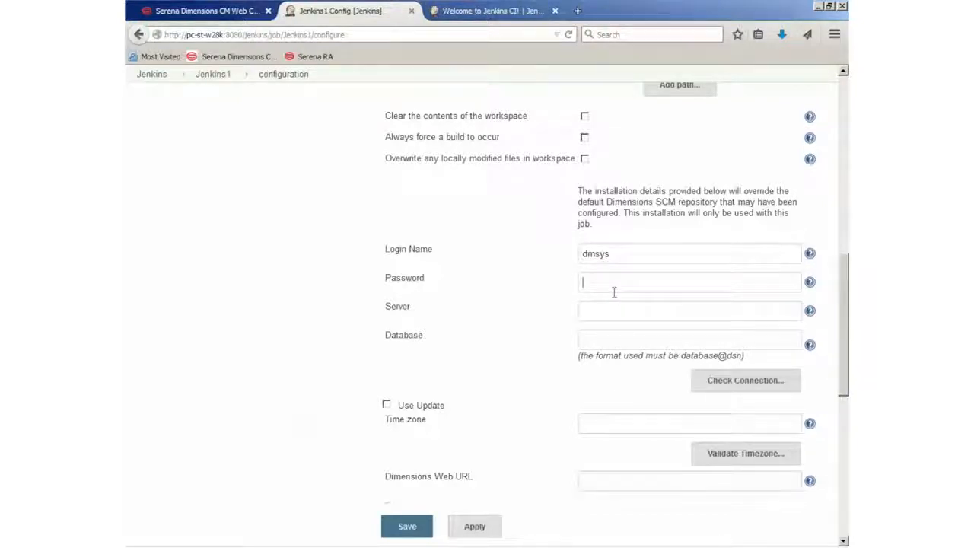
pyautogui.write('dmsys')
pyautogui.press('Tab')
pyautogui.write('p')
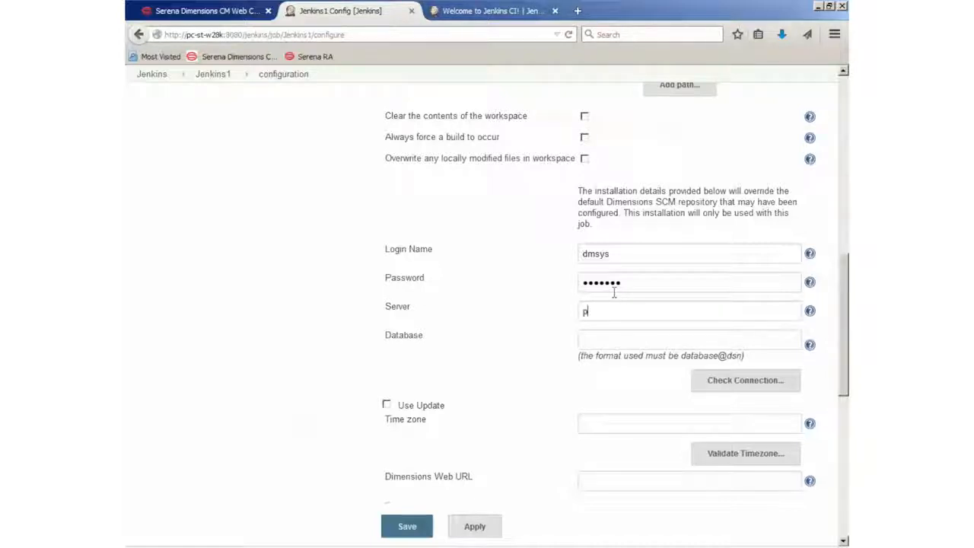
pyautogui.write('c')
pyautogui.click(620, 328)
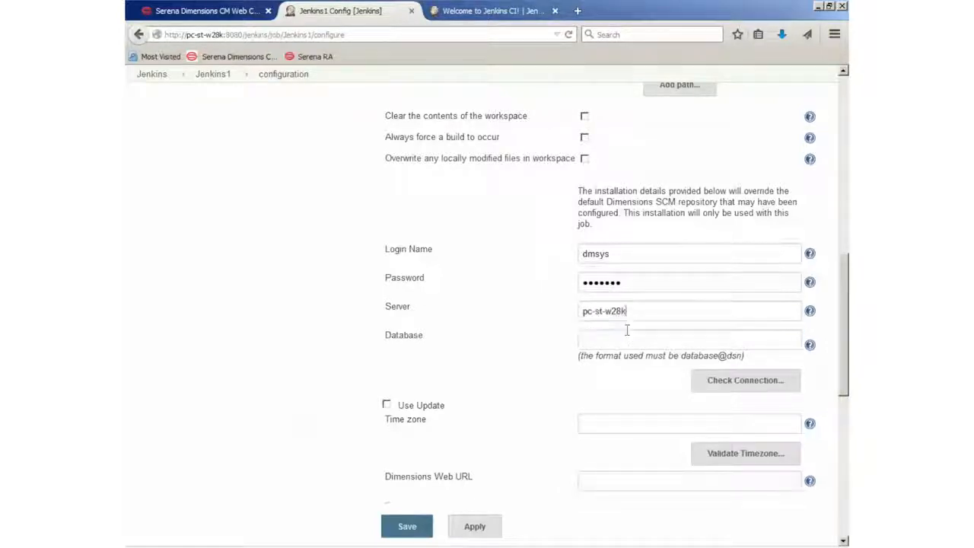
pyautogui.click(621, 343)
pyautogui.write('c')
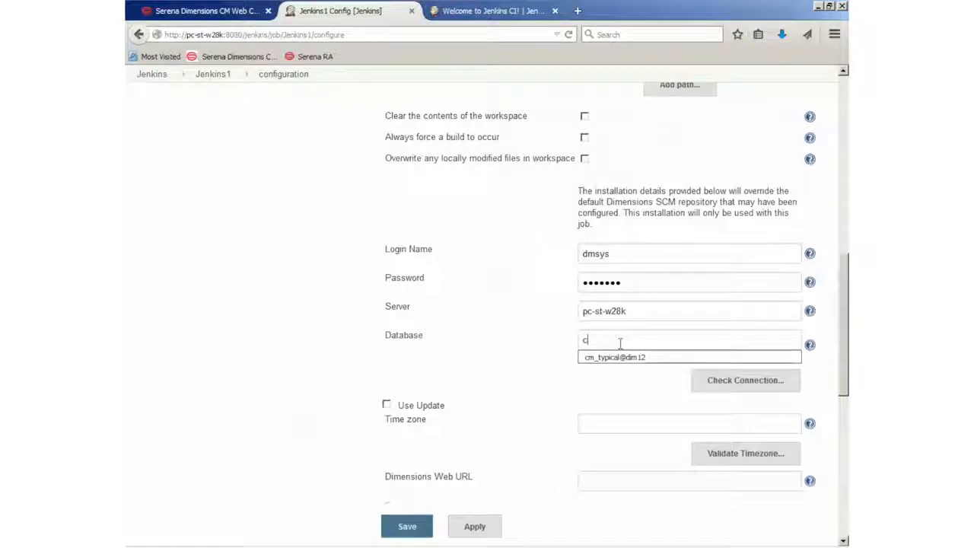
pyautogui.click(620, 359)
# Run Check Connection successfully and enable Use Update
pyautogui.click(729, 383)
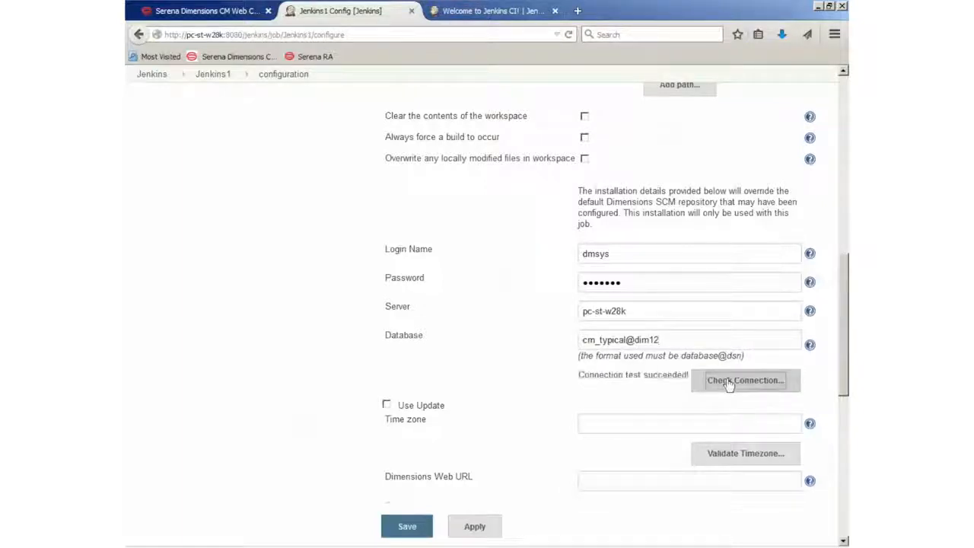
pyautogui.click(387, 405)
pyautogui.scroll(-5, 532, 385)
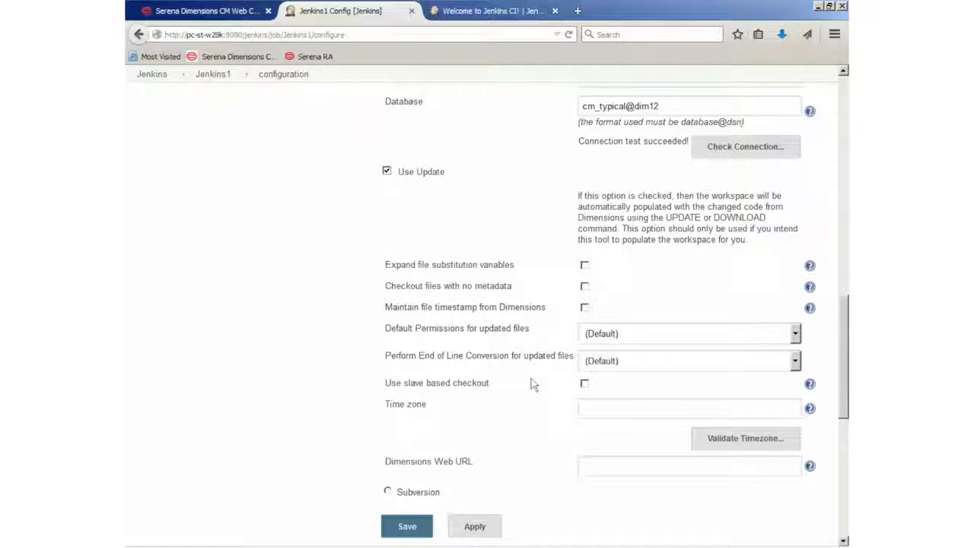
# Delete the cd c:\work\proj1 line so the batch command is only 'copy hello.c hello.exe'
pyautogui.scroll(-8, 531, 378)
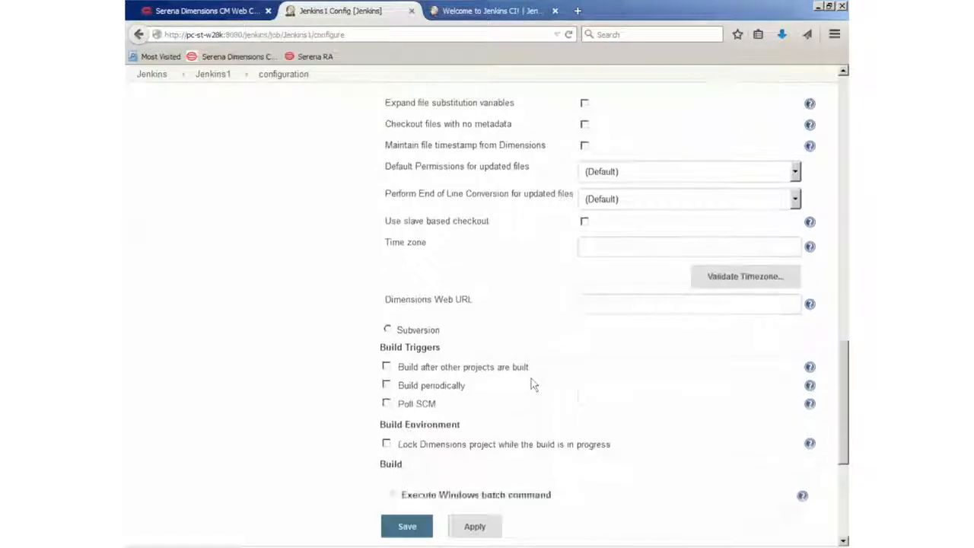
pyautogui.scroll(1, 531, 385)
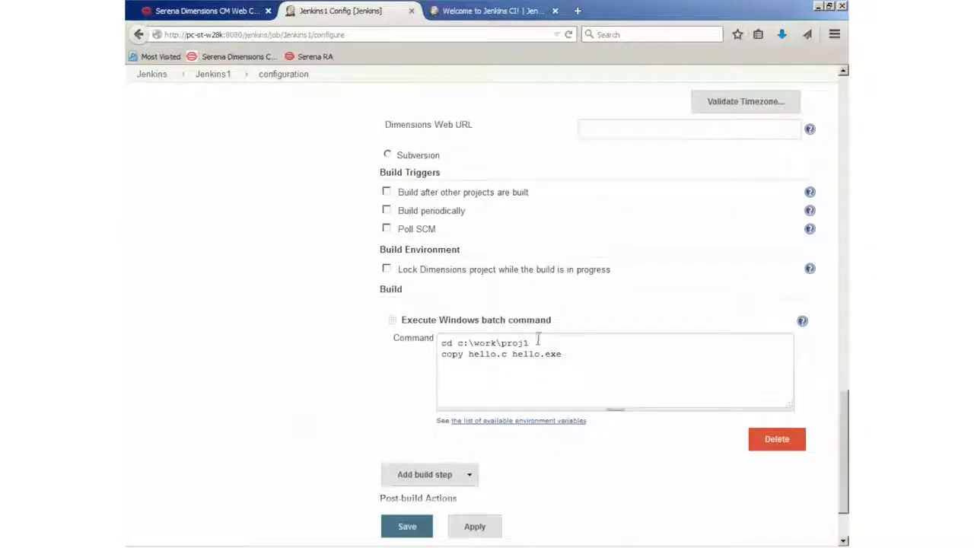
pyautogui.moveTo(537, 342); pyautogui.dragTo(398, 329)
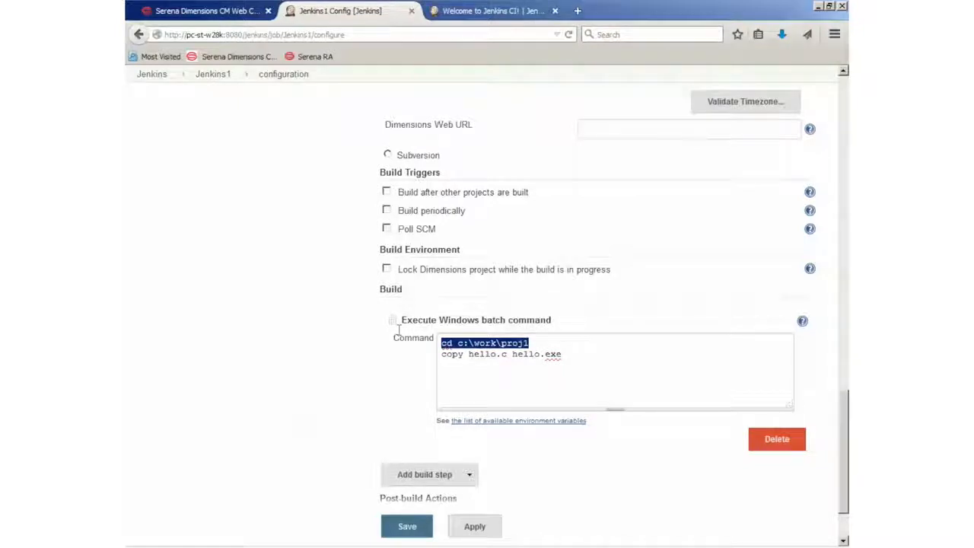
pyautogui.press('BackSpace')
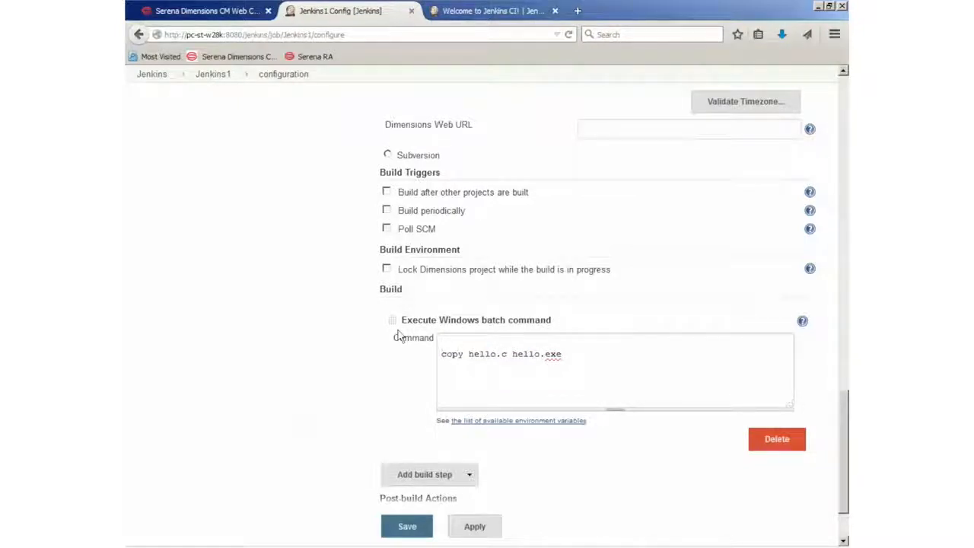
pyautogui.press('BackSpace')
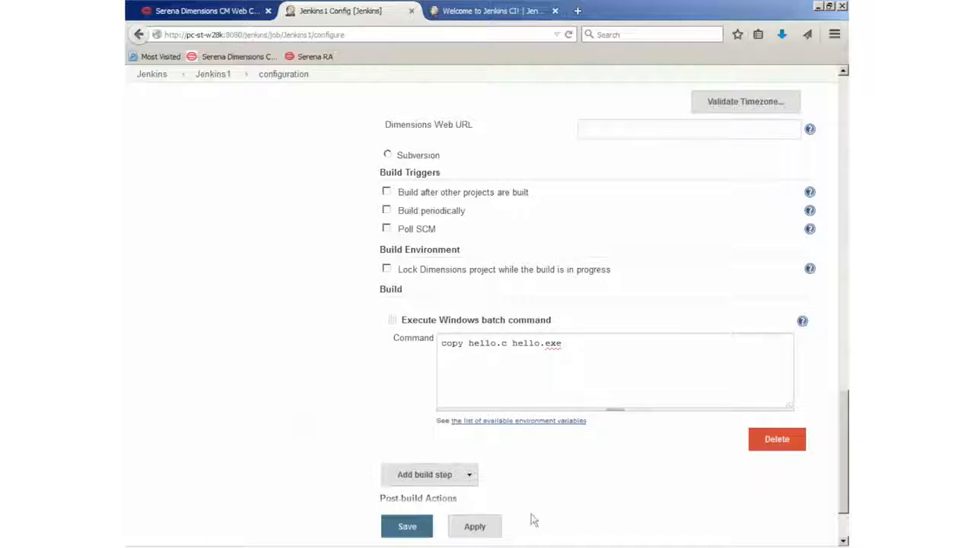
# Save the job, run build #4, and view its Console Output
pyautogui.click(424, 531)
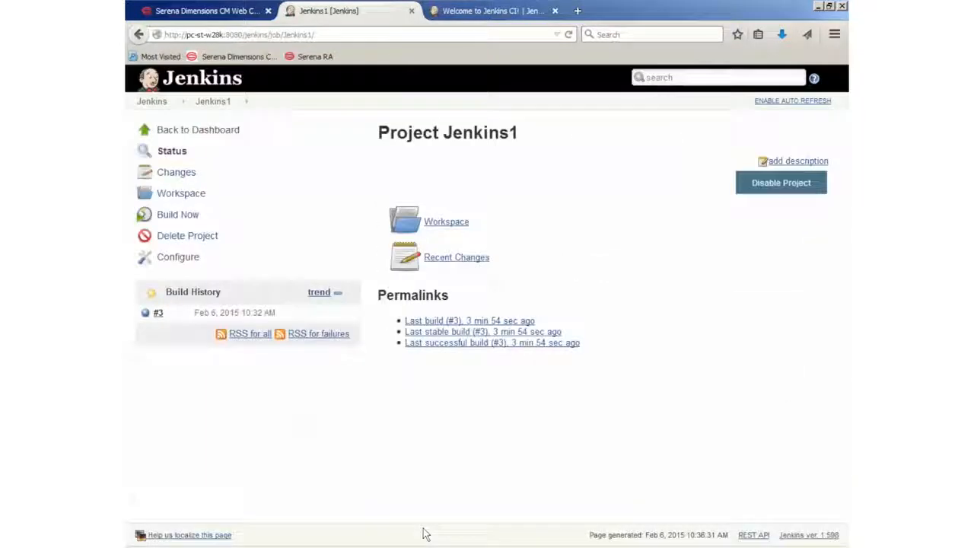
pyautogui.click(174, 218)
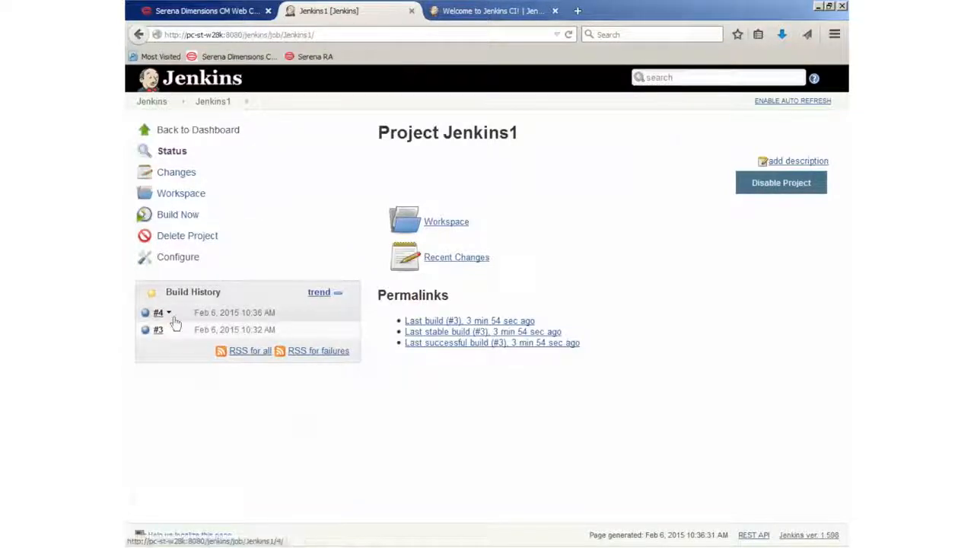
pyautogui.click(169, 313)
pyautogui.click(212, 362)
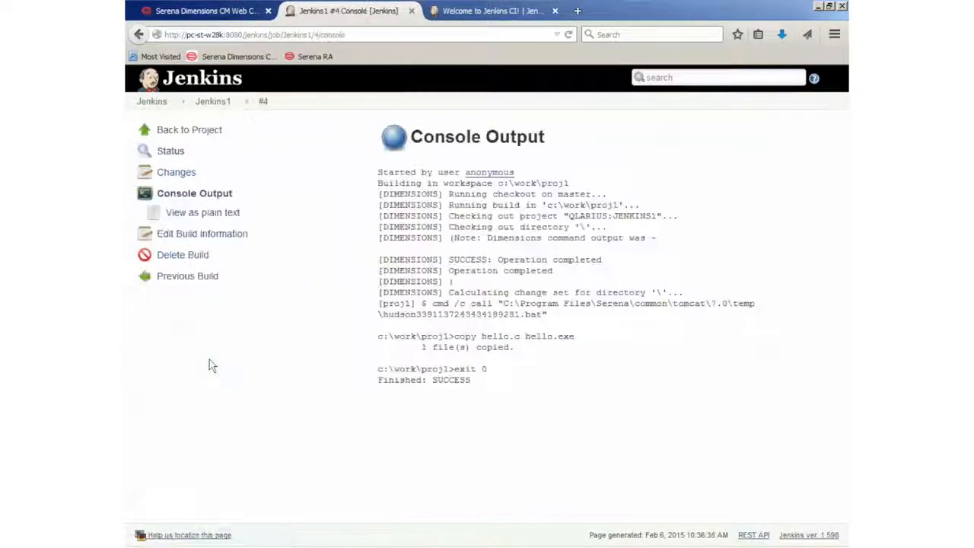